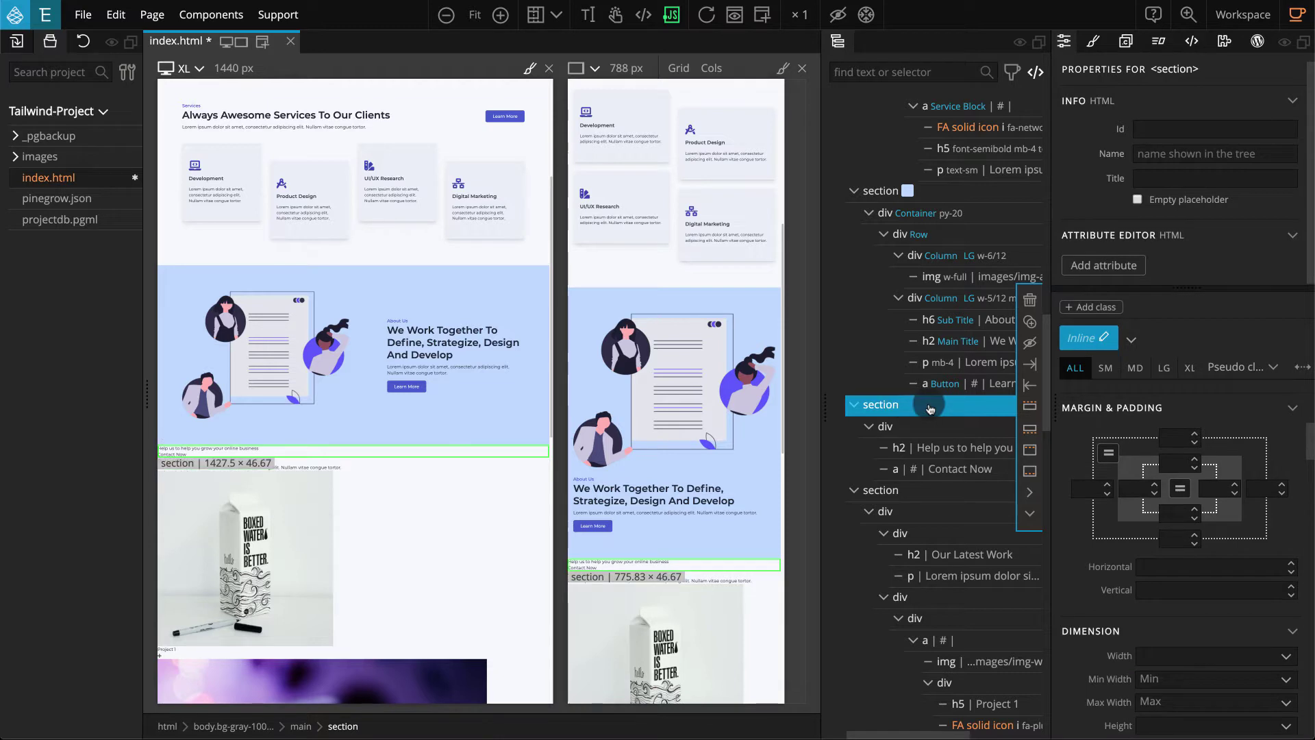
# - Set the background color of the "Help us to help you" section to bg-indigo-600
pyautogui.scroll(-10, 1073, 591)
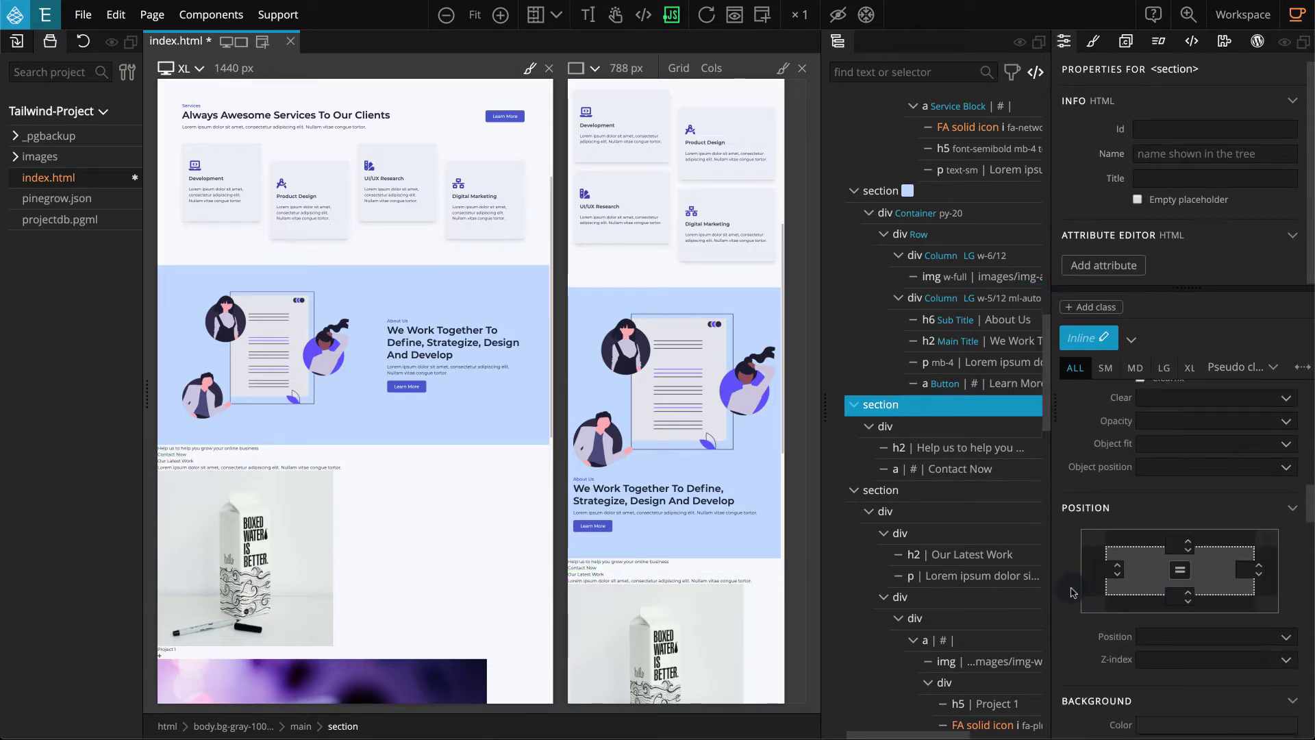
pyautogui.scroll(-5, 1073, 592)
pyautogui.click(1206, 428)
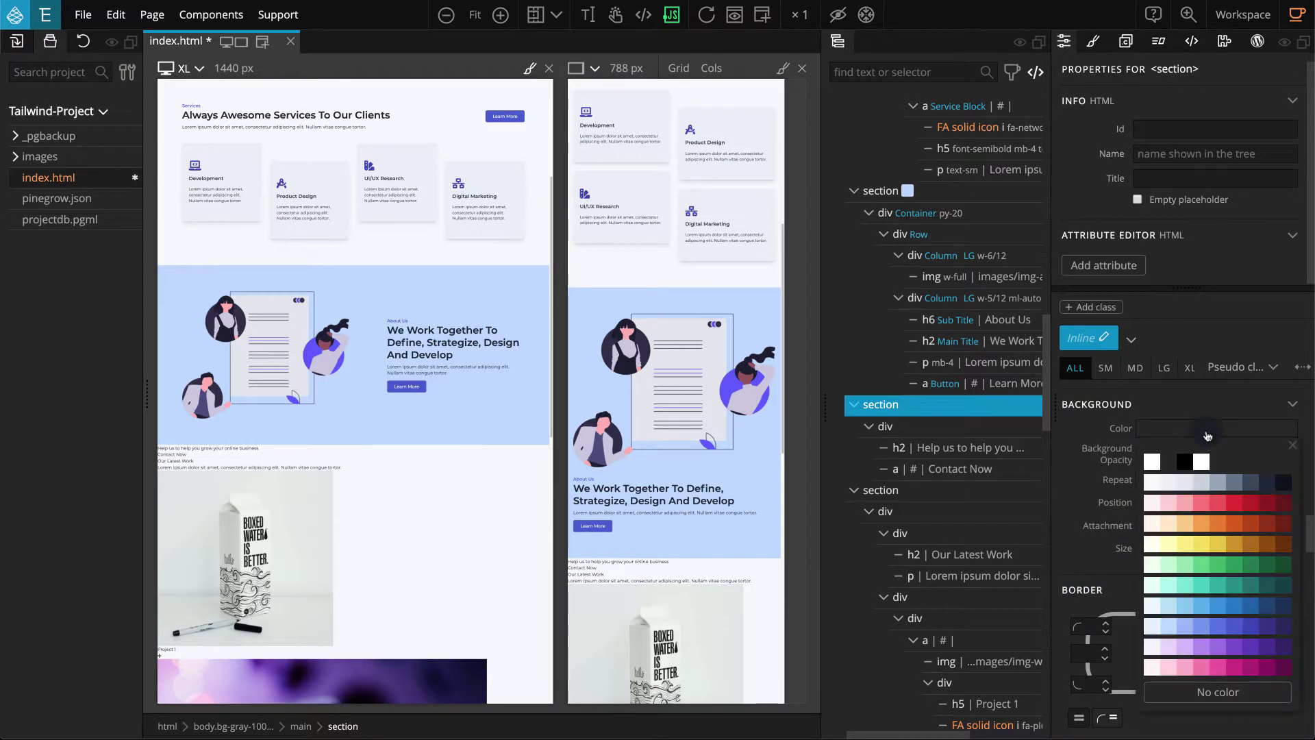
pyautogui.click(1232, 628)
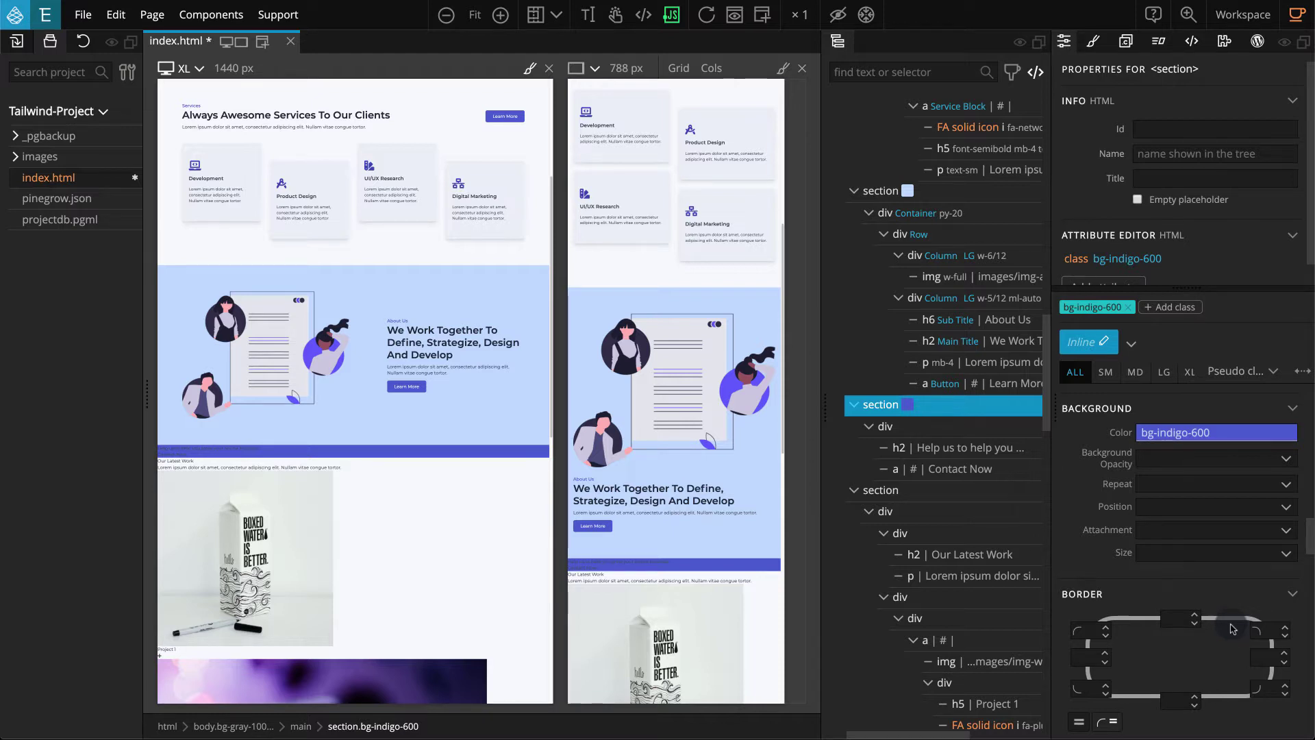
# - Apply the Container style to the div inside the indigo section
pyautogui.click(972, 429)
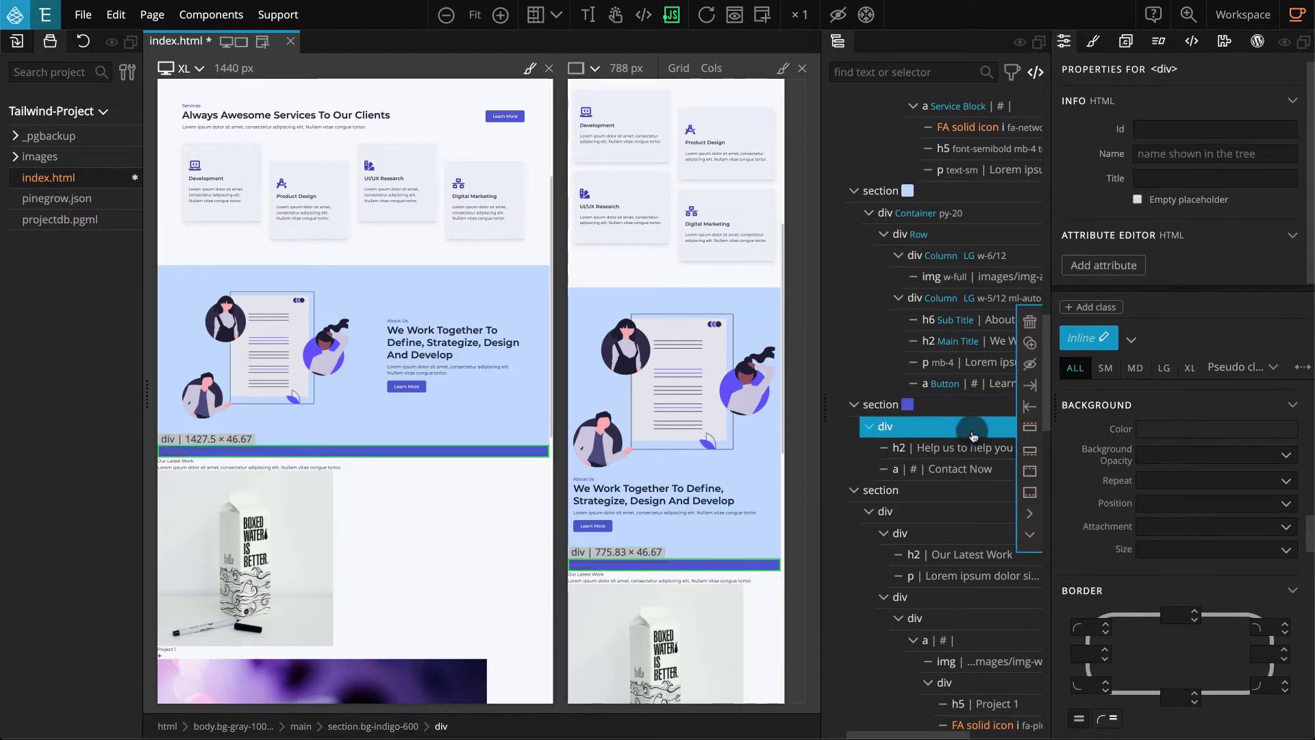
pyautogui.click(1128, 341)
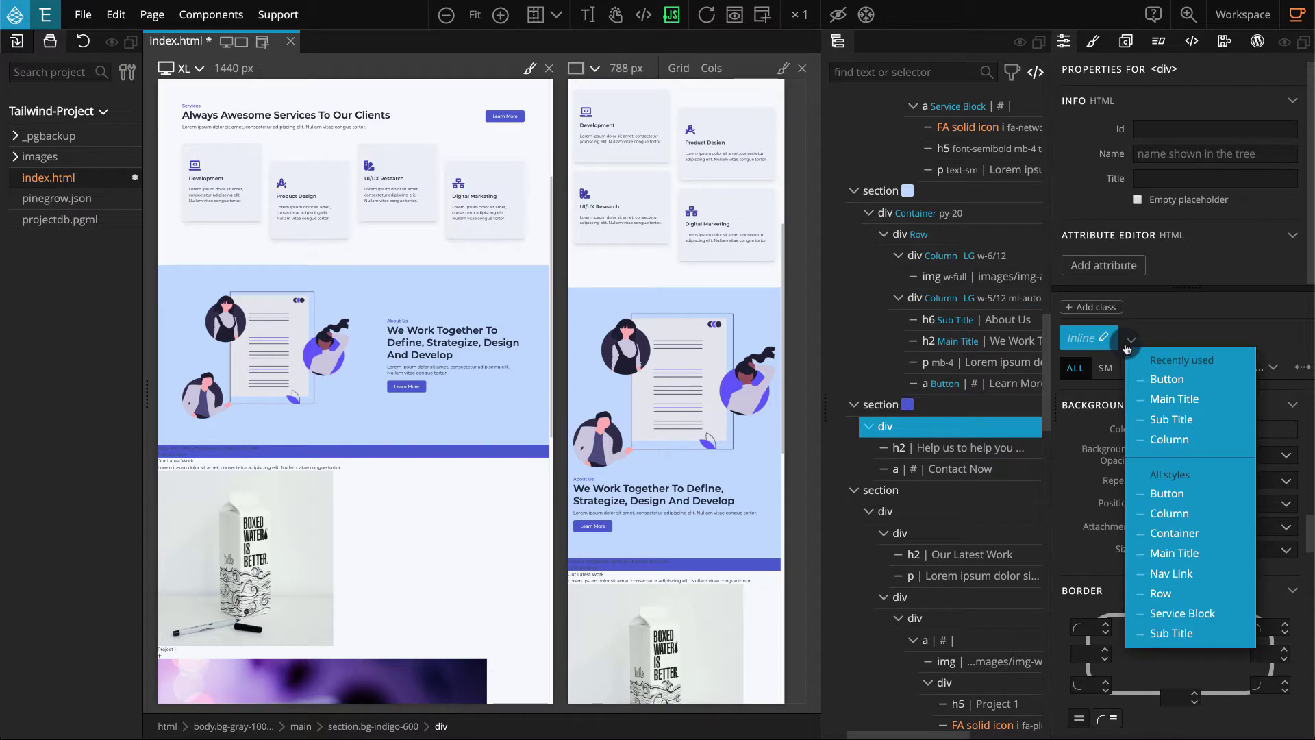
pyautogui.click(1233, 538)
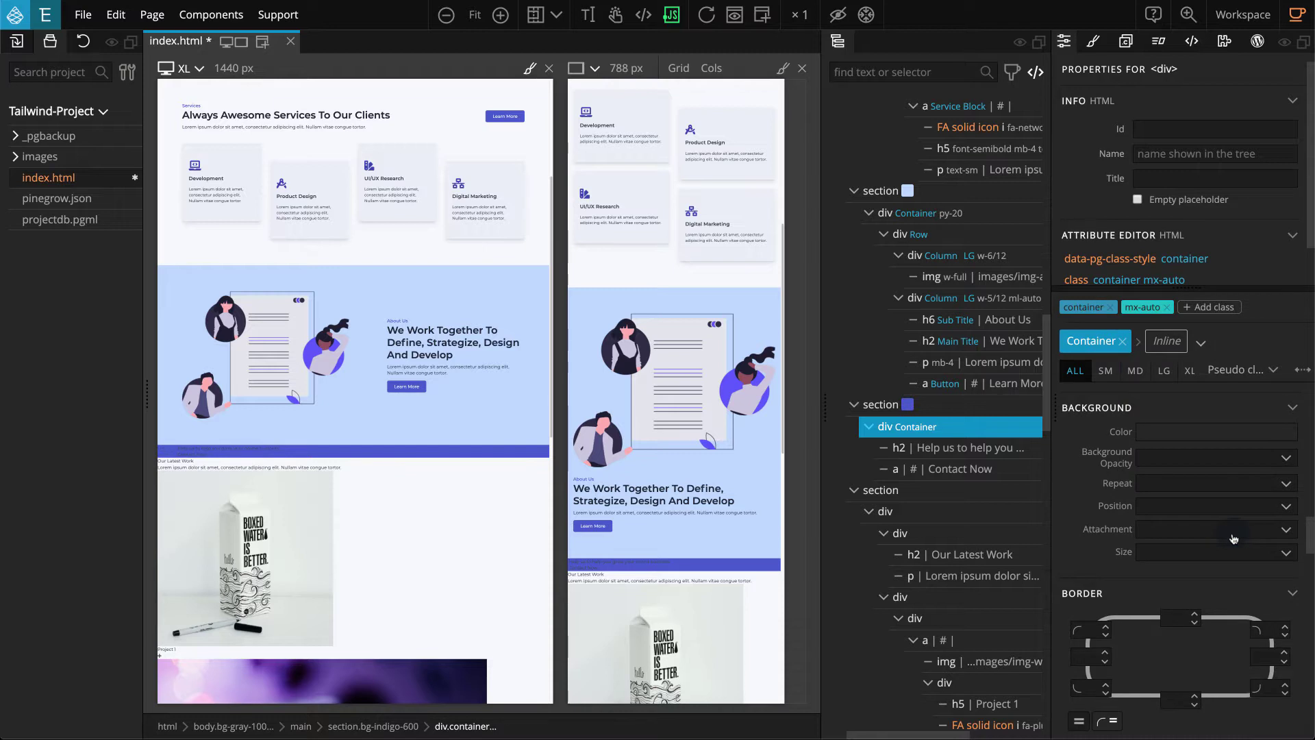
# - Give the indigo section's container inline top and bottom padding of 20
pyautogui.click(1165, 342)
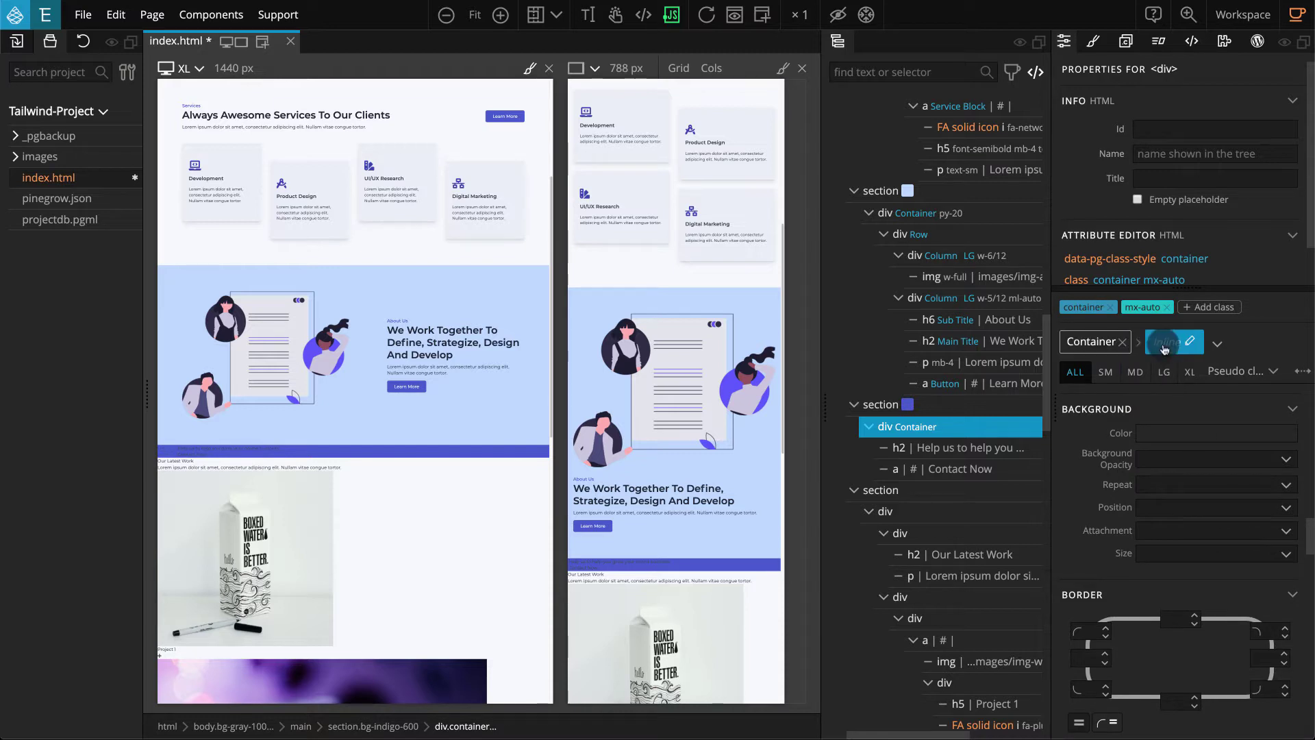
pyautogui.scroll(-6, 1082, 472)
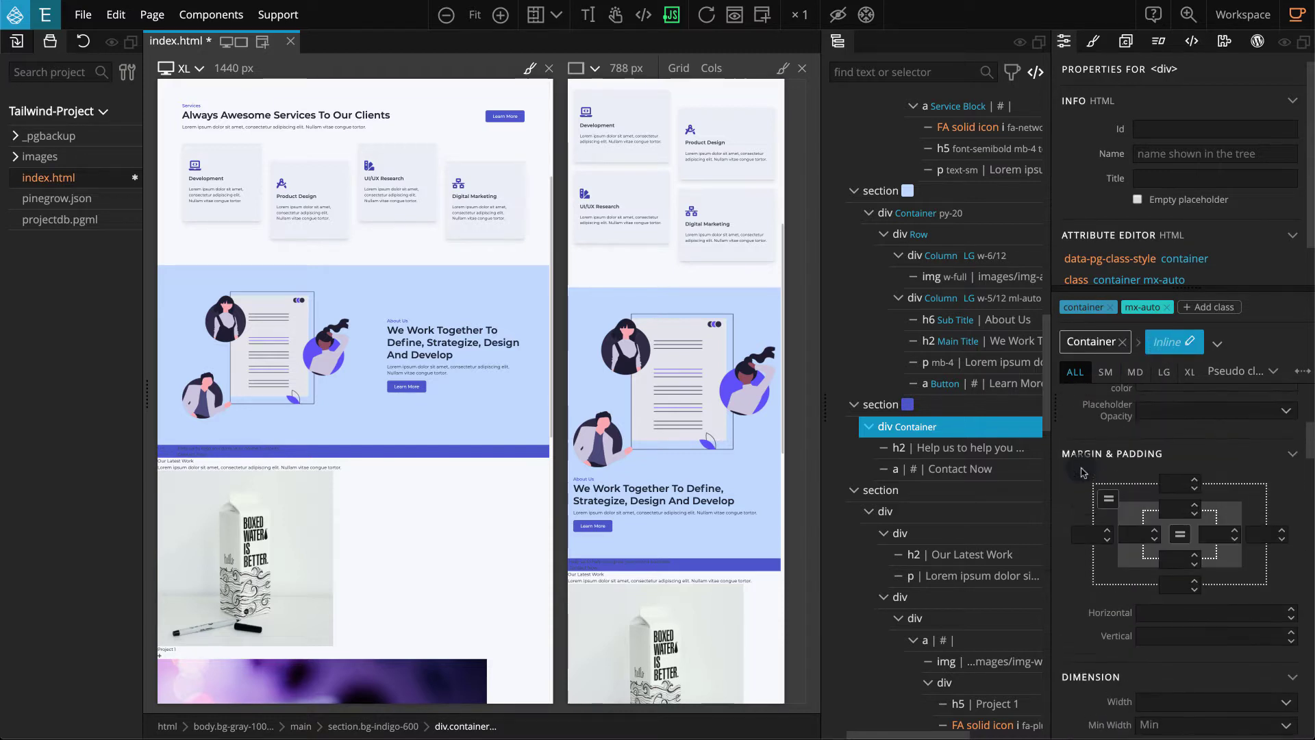
pyautogui.click(1175, 510)
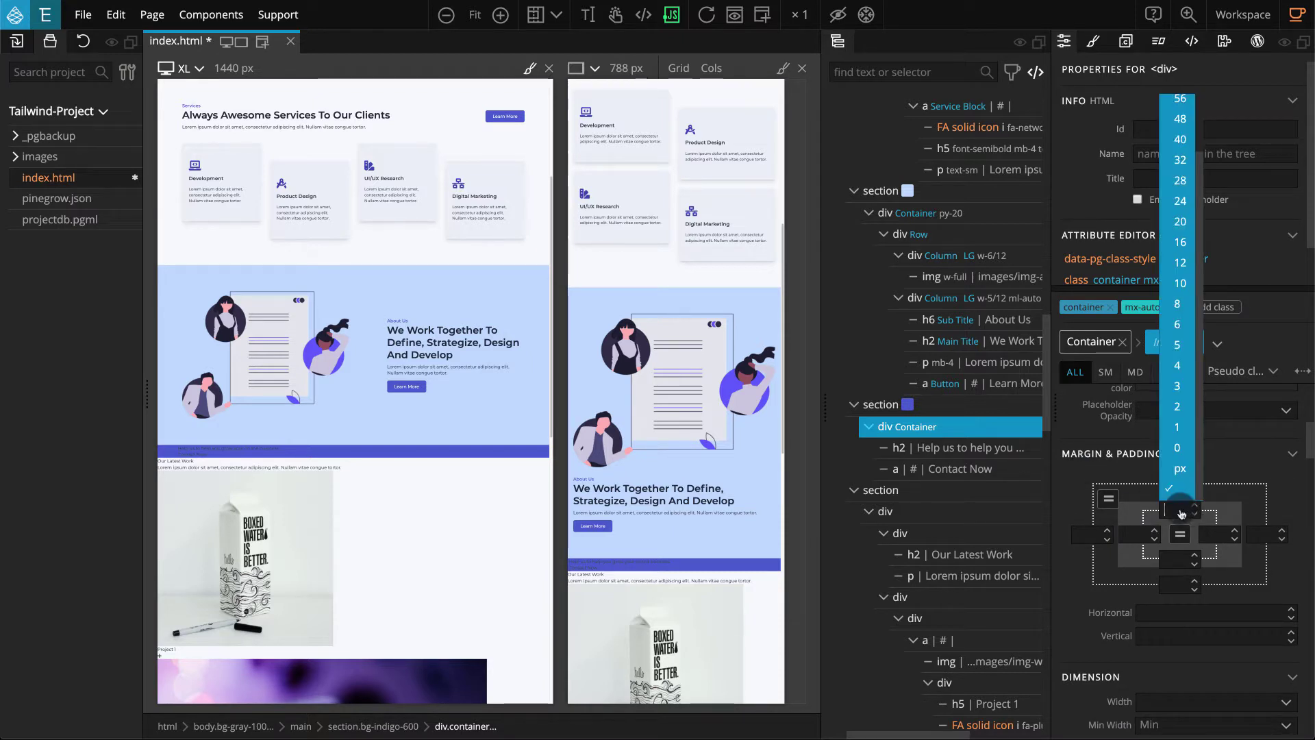
pyautogui.click(1181, 221)
pyautogui.click(1174, 570)
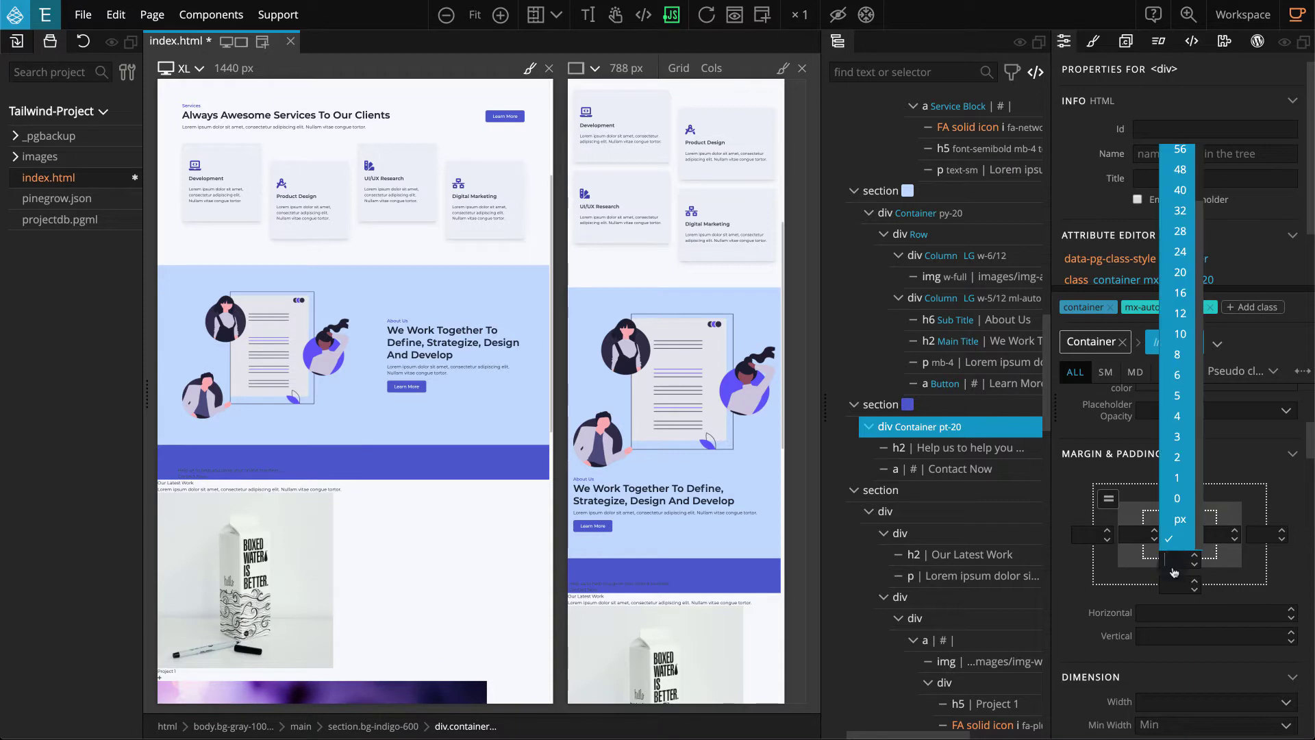
pyautogui.click(1188, 278)
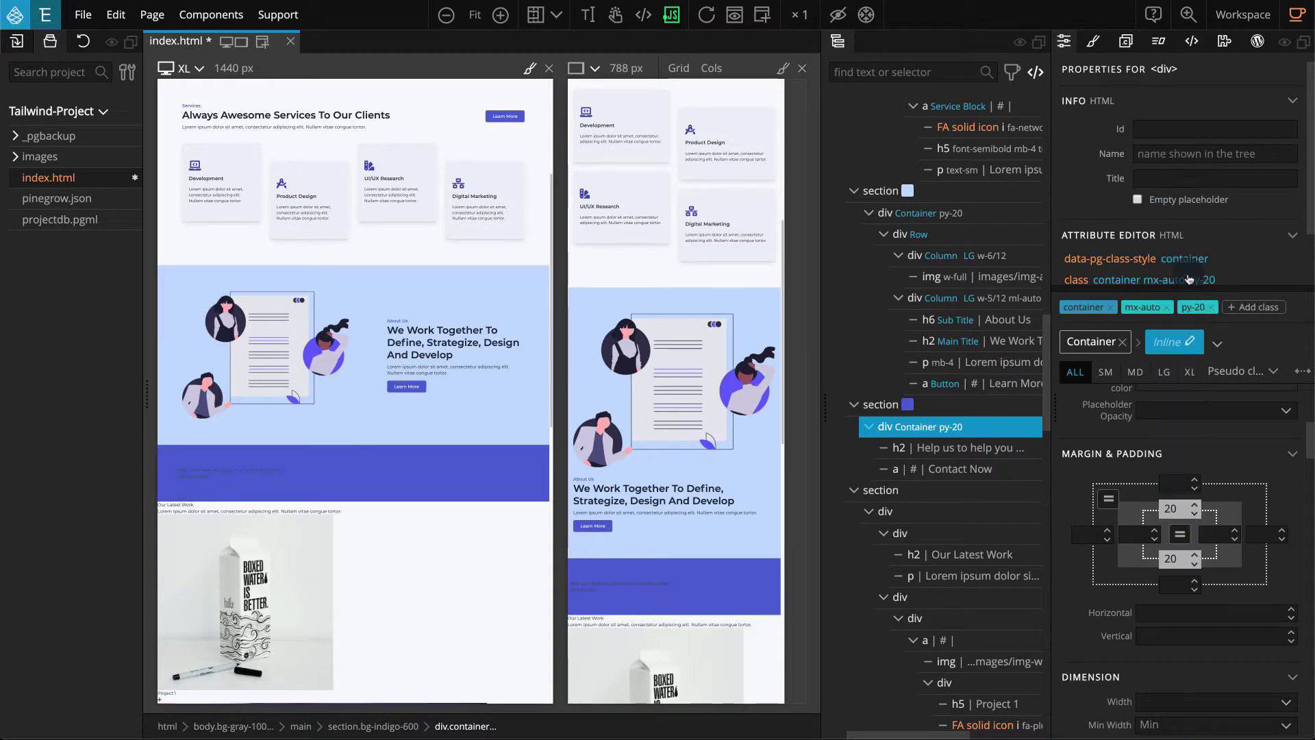
# - Set the container's inline left and right padding to 4 and center-align its text
pyautogui.click(1135, 536)
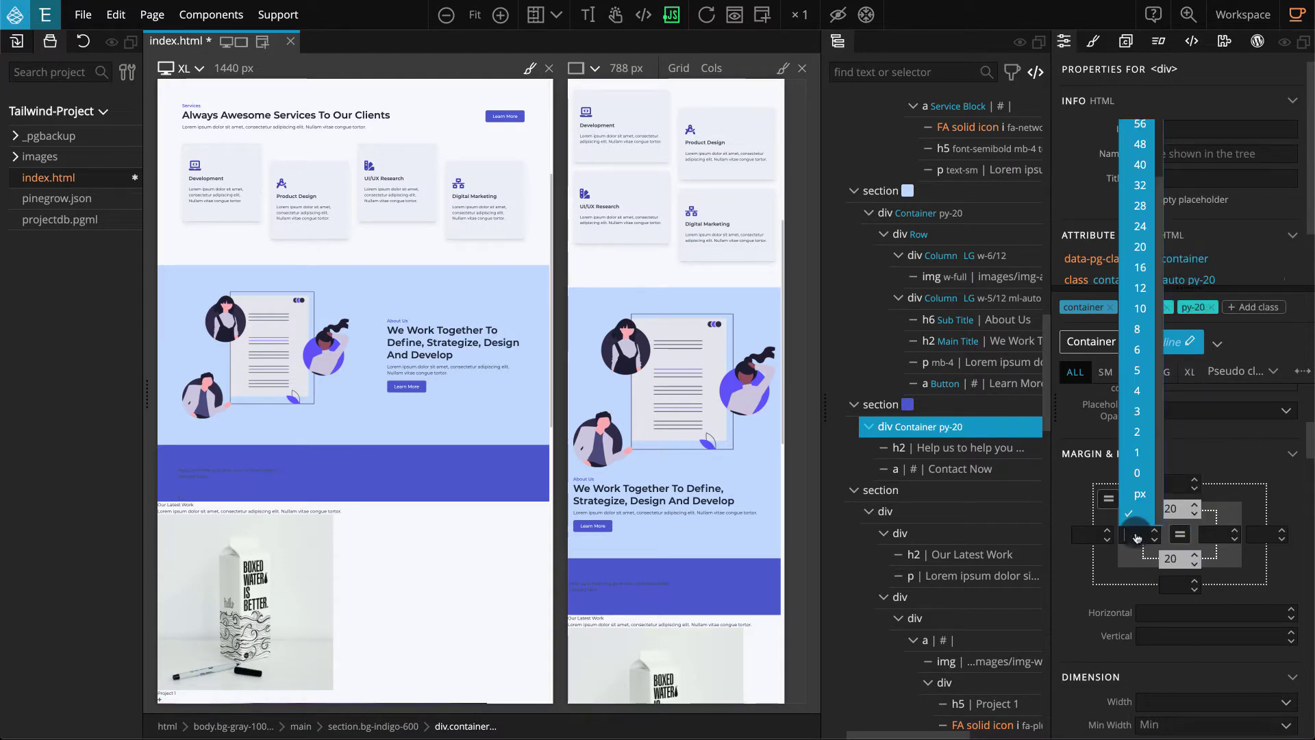
pyautogui.click(1137, 390)
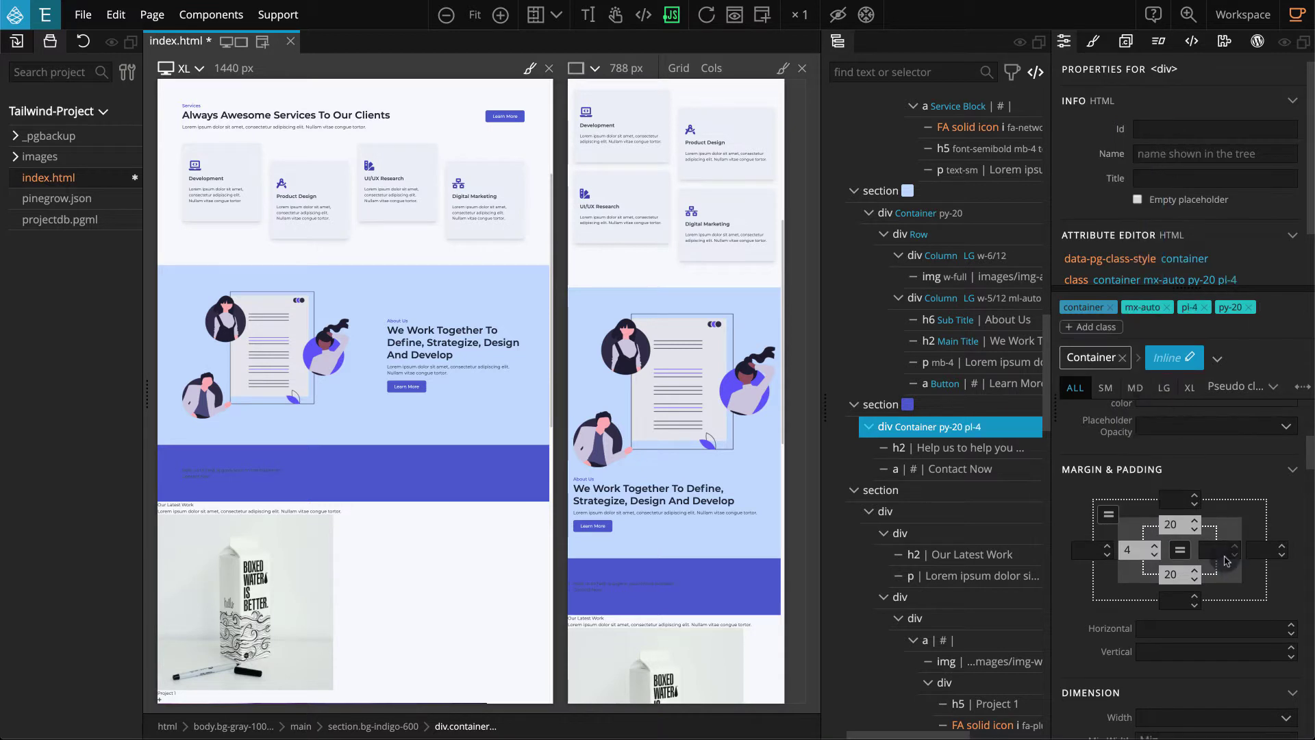
pyautogui.click(1225, 560)
pyautogui.click(1228, 408)
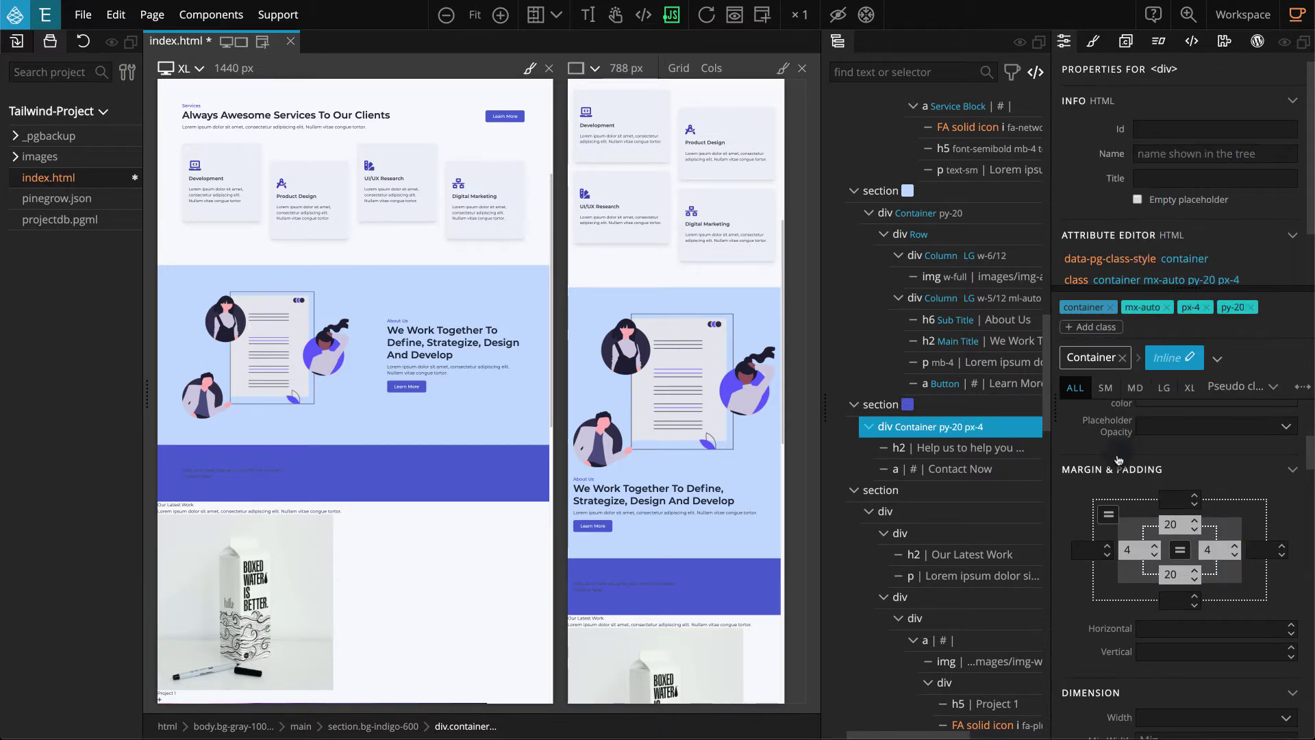
pyautogui.scroll(5, 1095, 476)
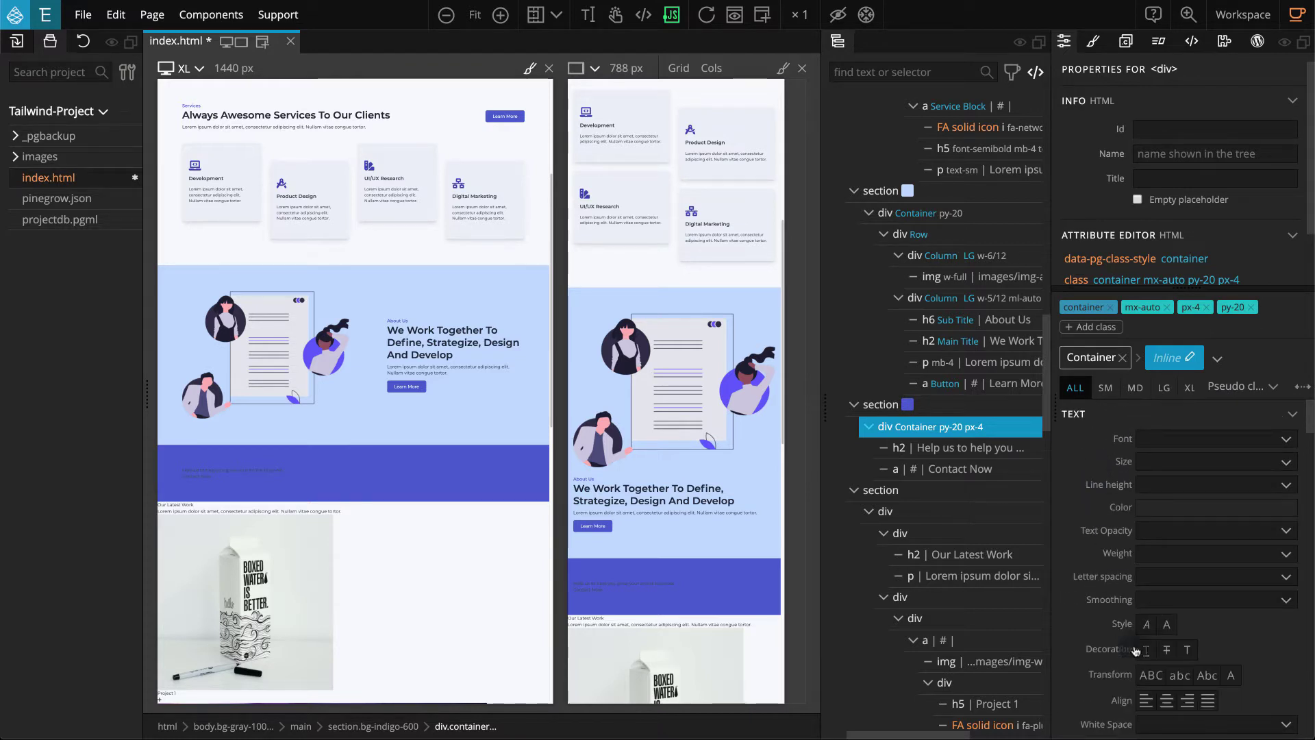
pyautogui.click(1165, 701)
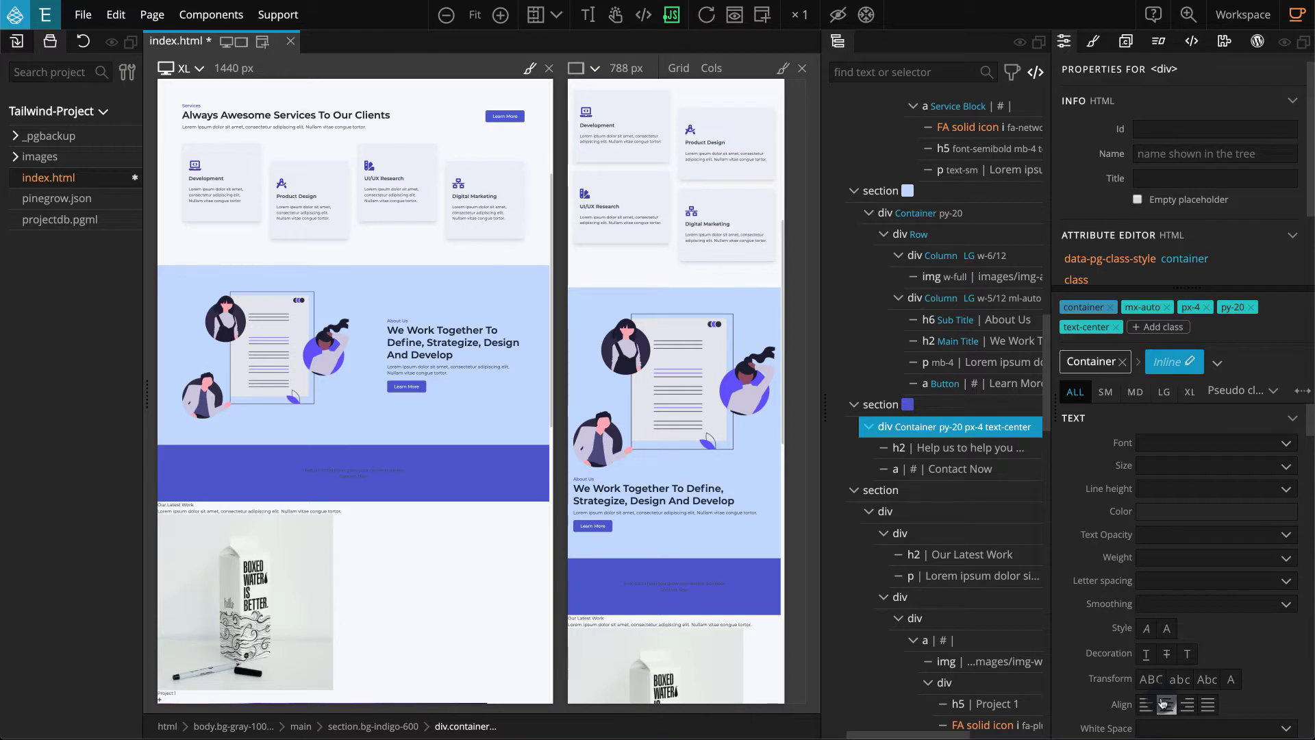
# - Apply the Main Title style to the section's h2 heading, and remove the style while leaving its classes on the element
pyautogui.click(976, 456)
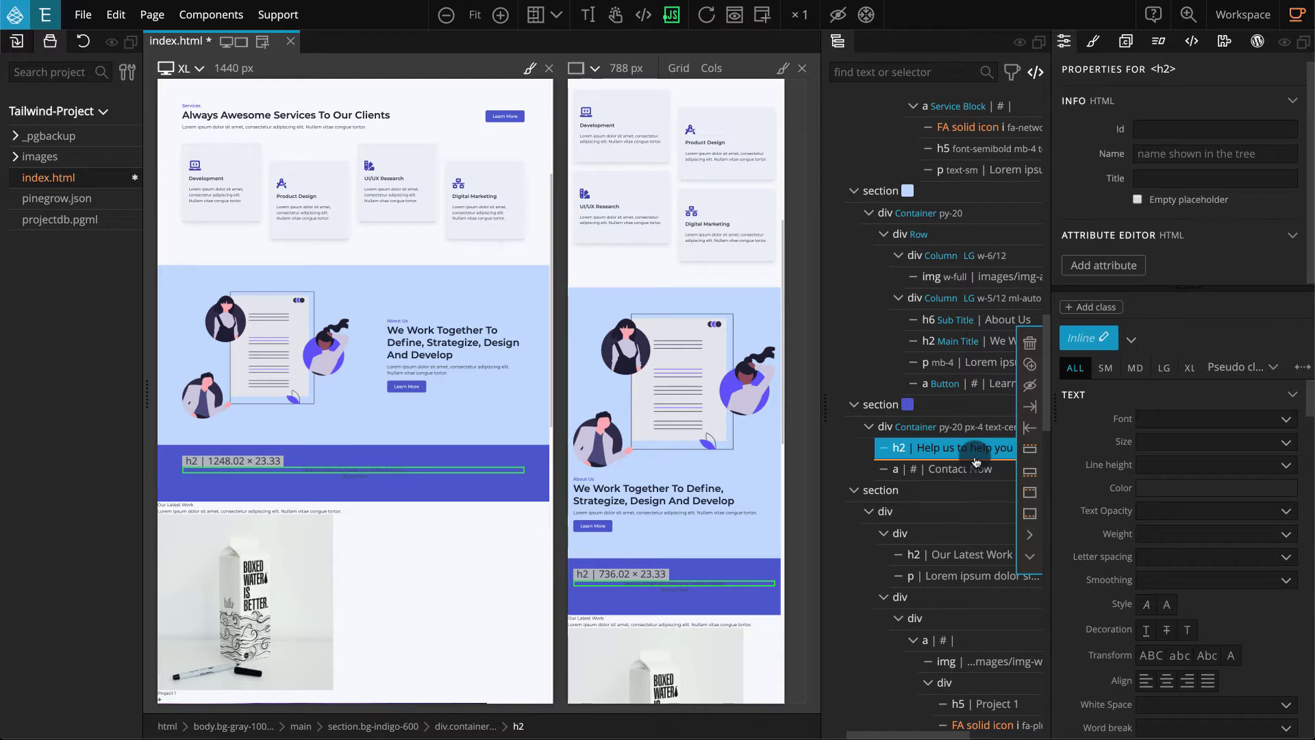
pyautogui.click(1130, 342)
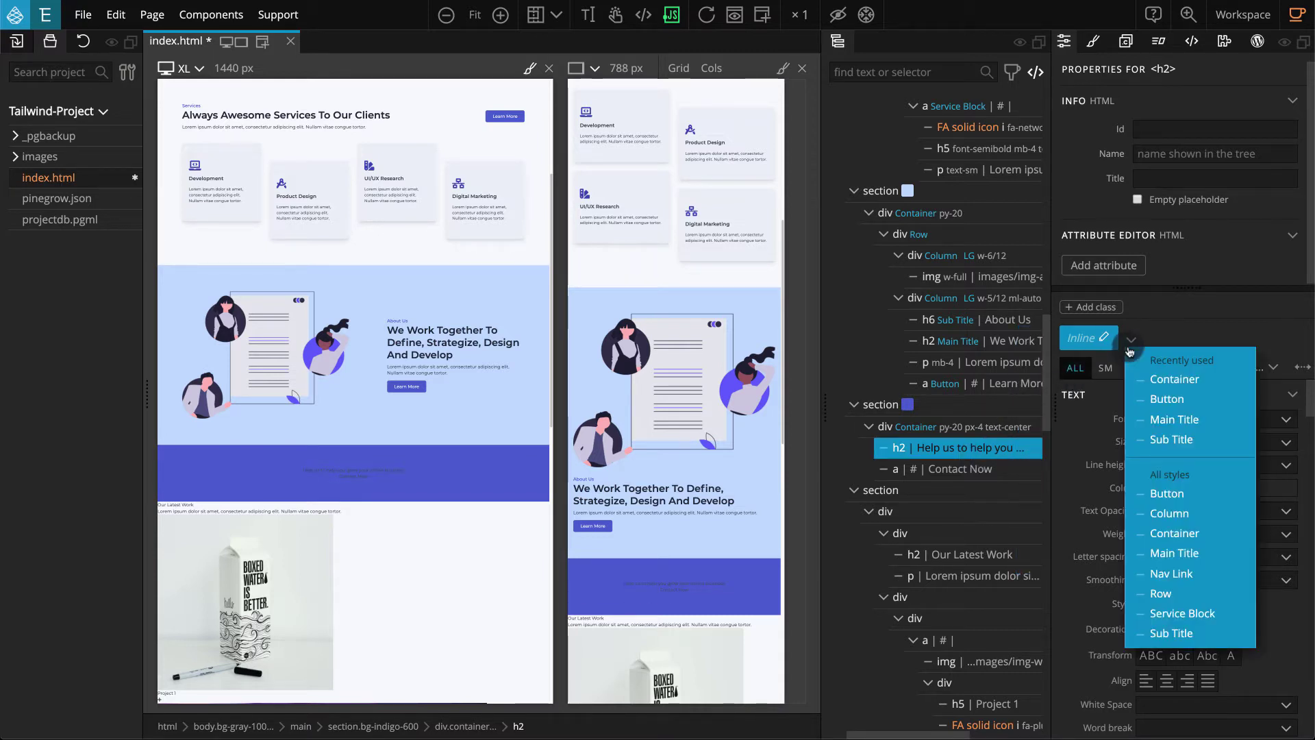
pyautogui.click(1228, 424)
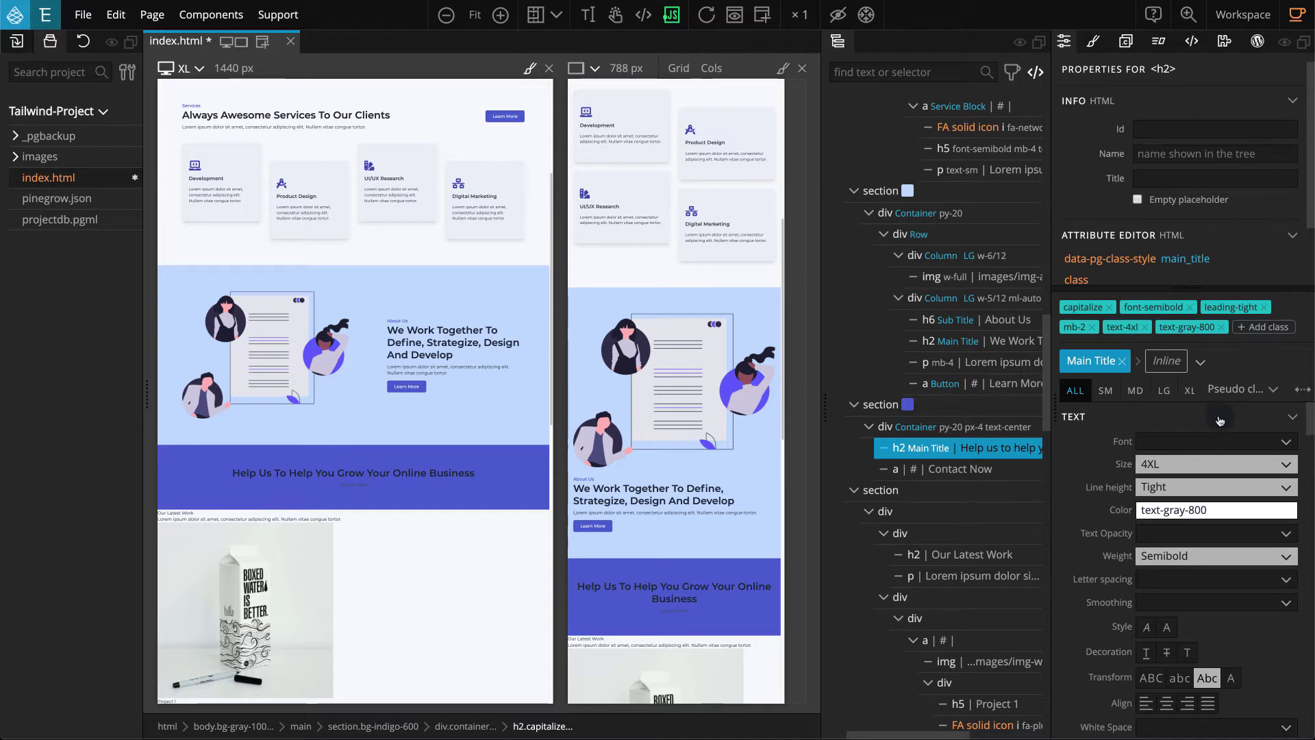
pyautogui.click(1096, 362)
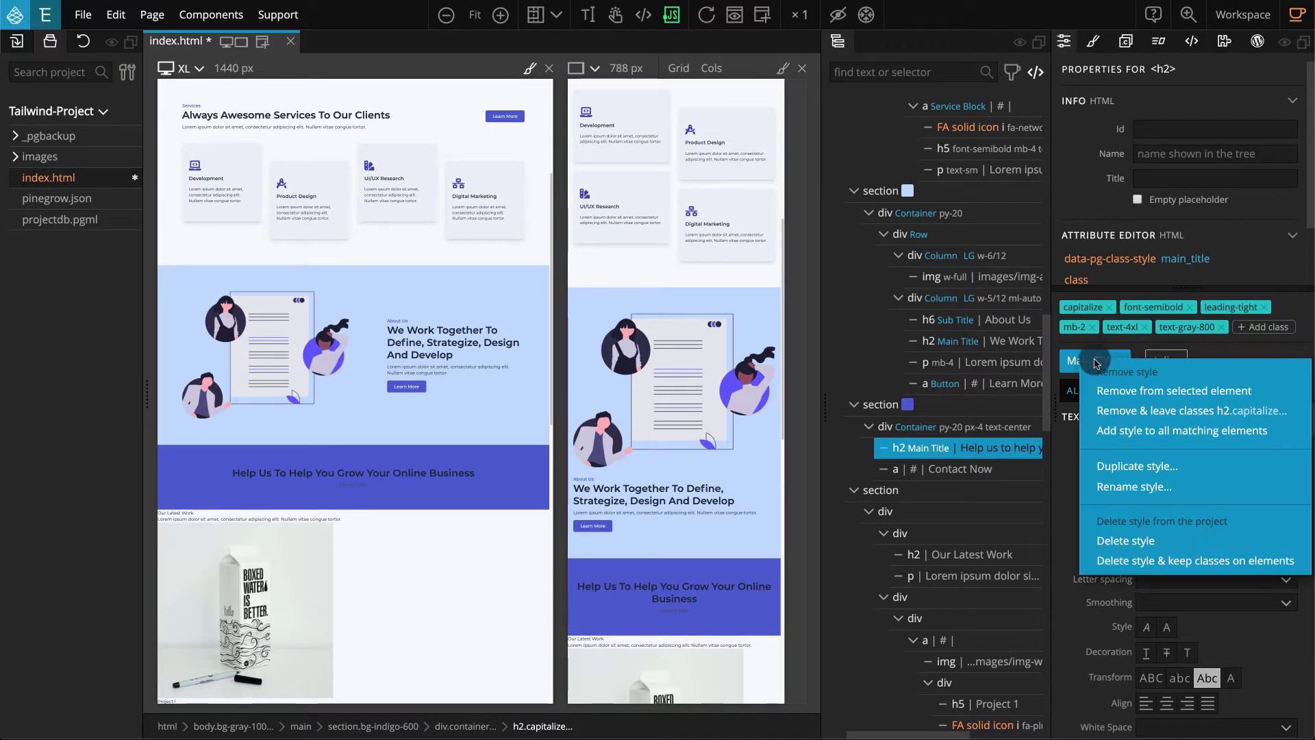
pyautogui.click(1138, 412)
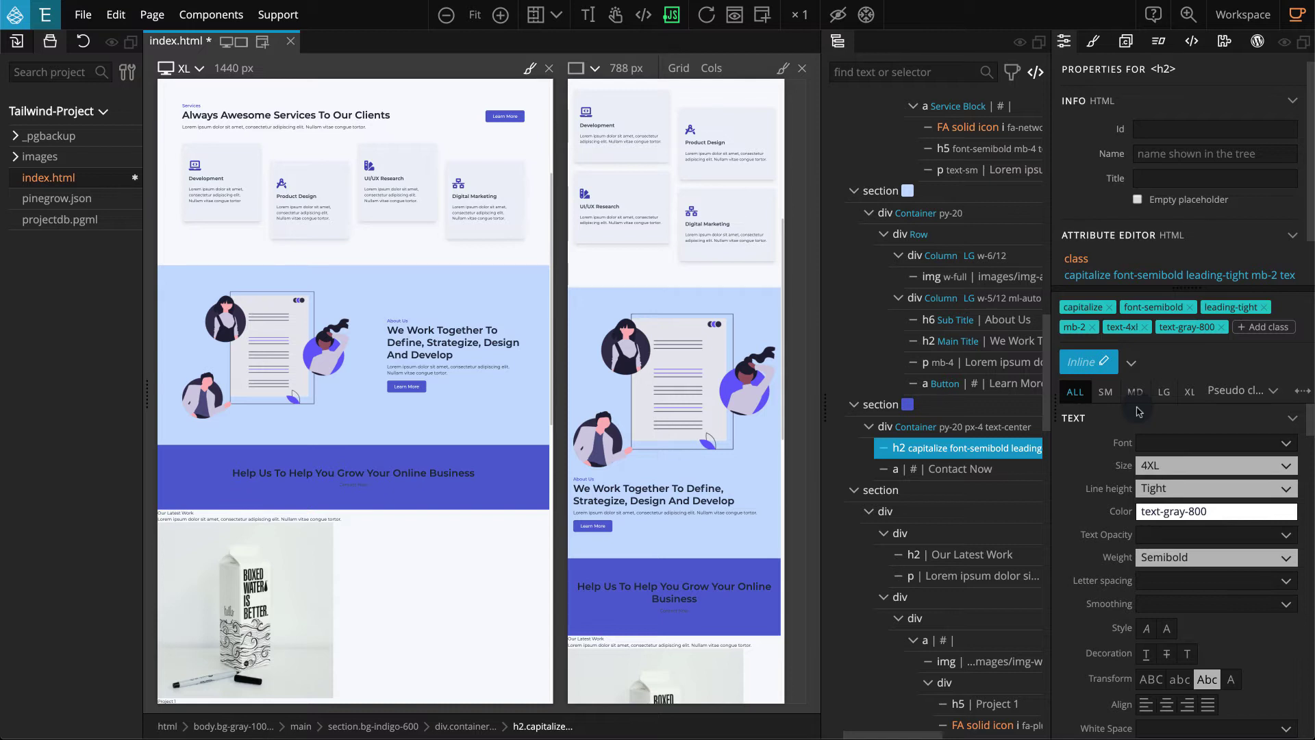
# - Set the h2 heading's text color to text-white and turn off its capitalize transform
pyautogui.click(1200, 511)
pyautogui.click(1201, 489)
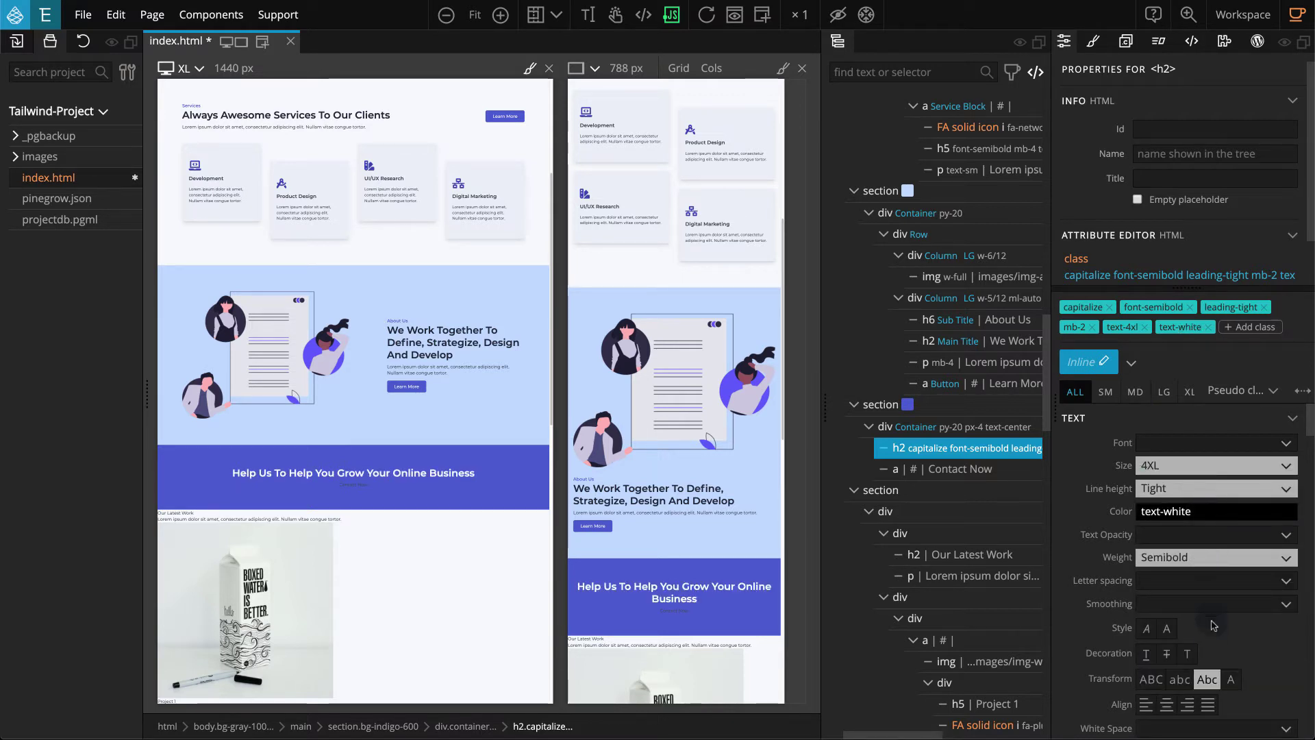
pyautogui.click(1208, 680)
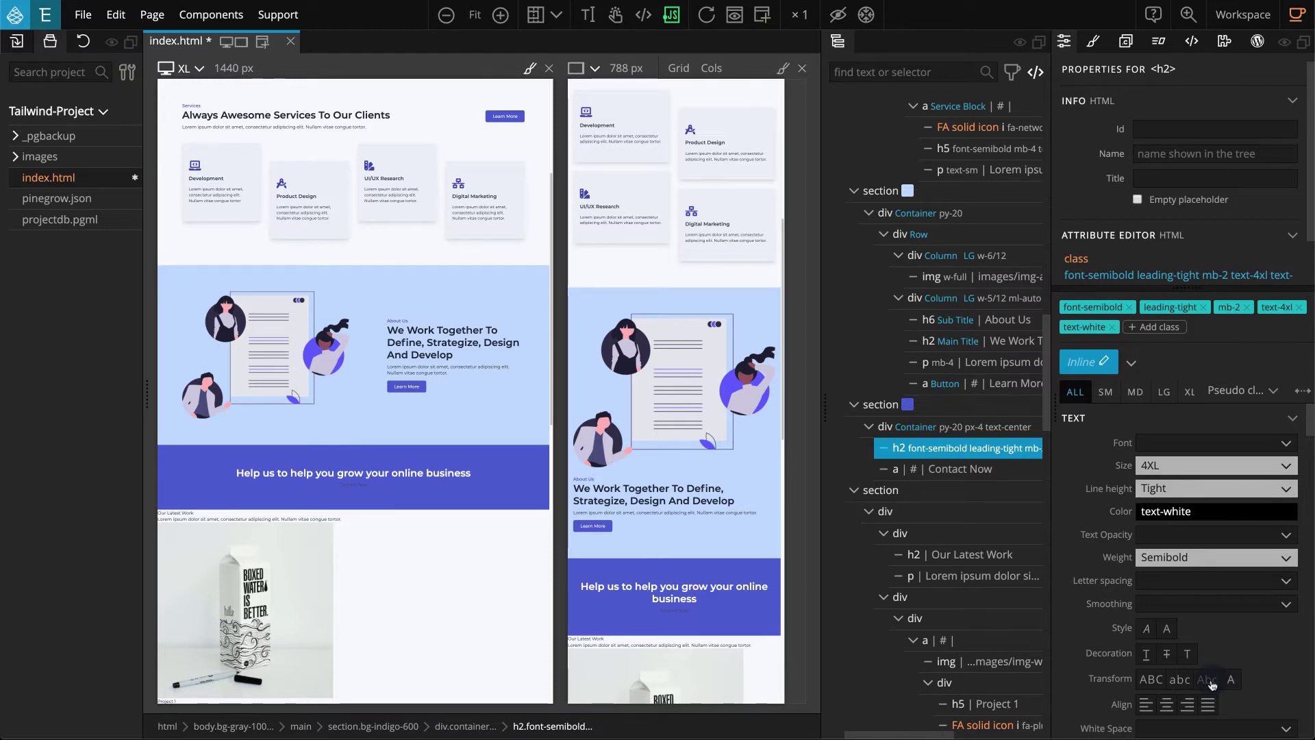
# - Set the h2 heading's bottom margin to 6
pyautogui.scroll(-5, 1211, 685)
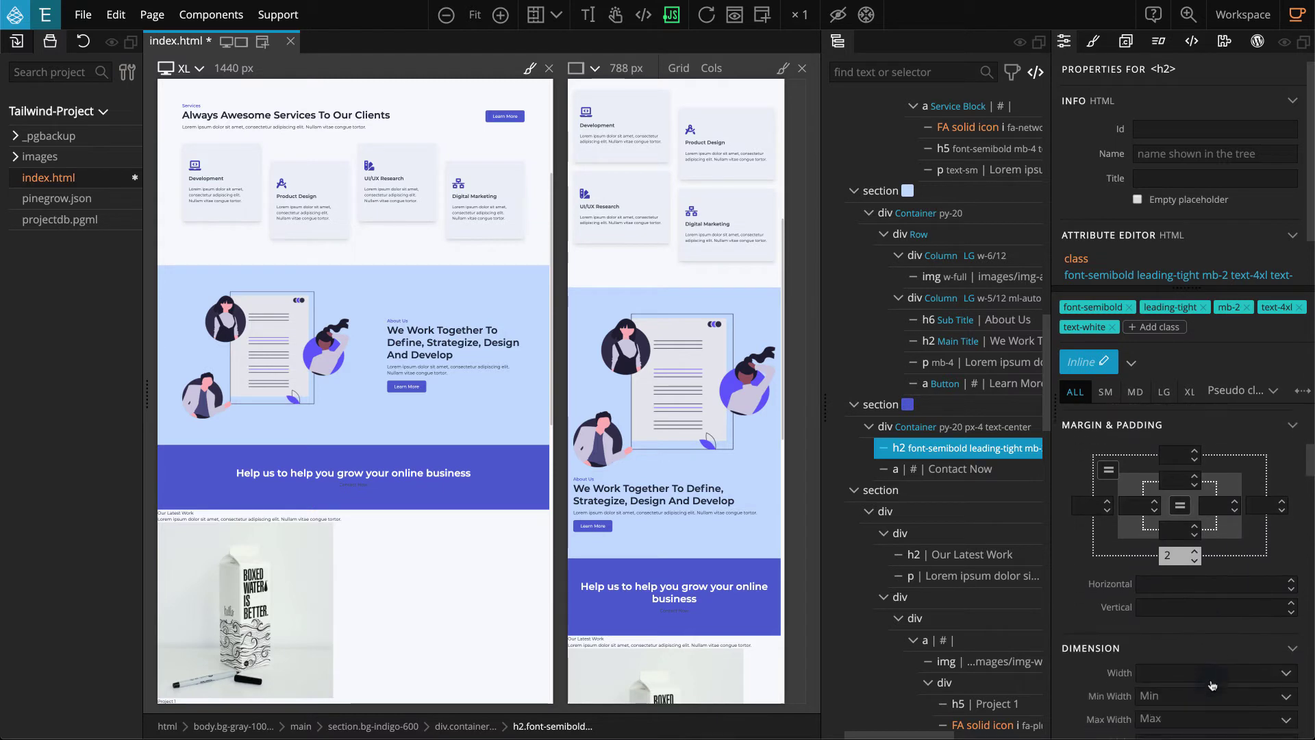
pyautogui.click(1175, 565)
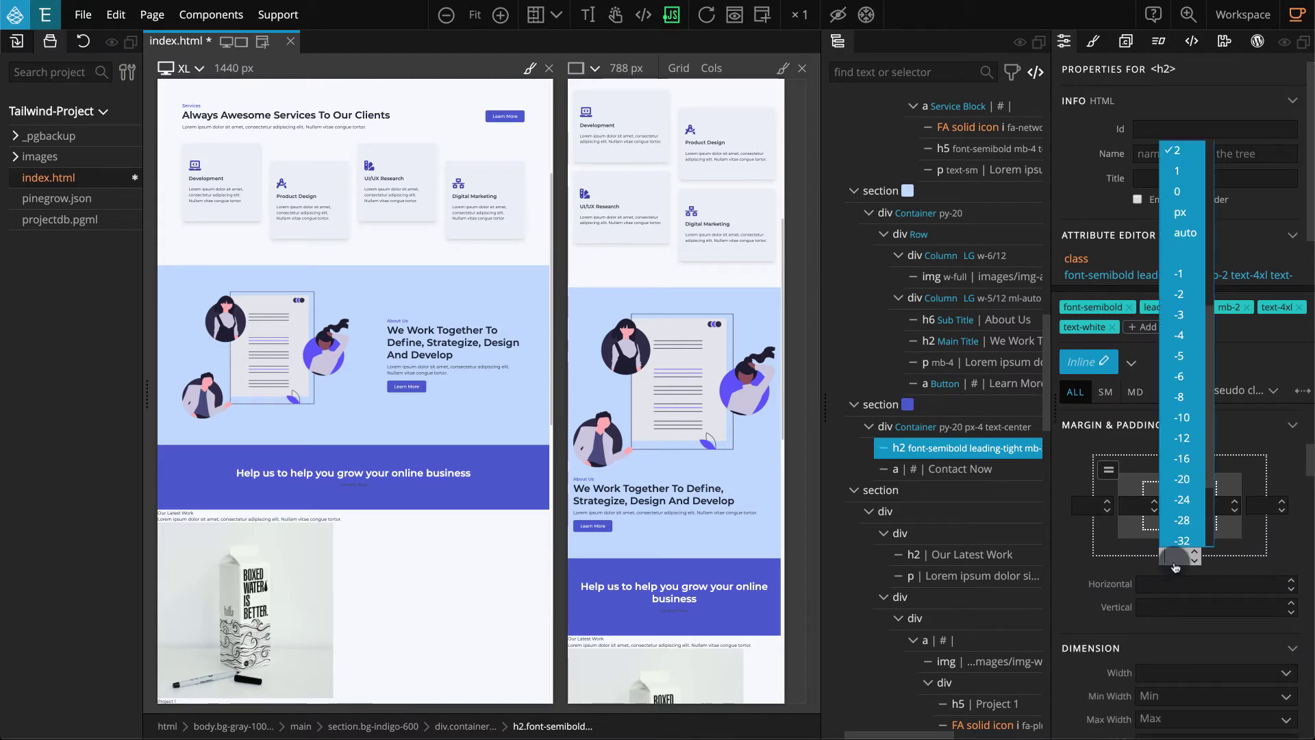
pyautogui.scroll(2, 1178, 411)
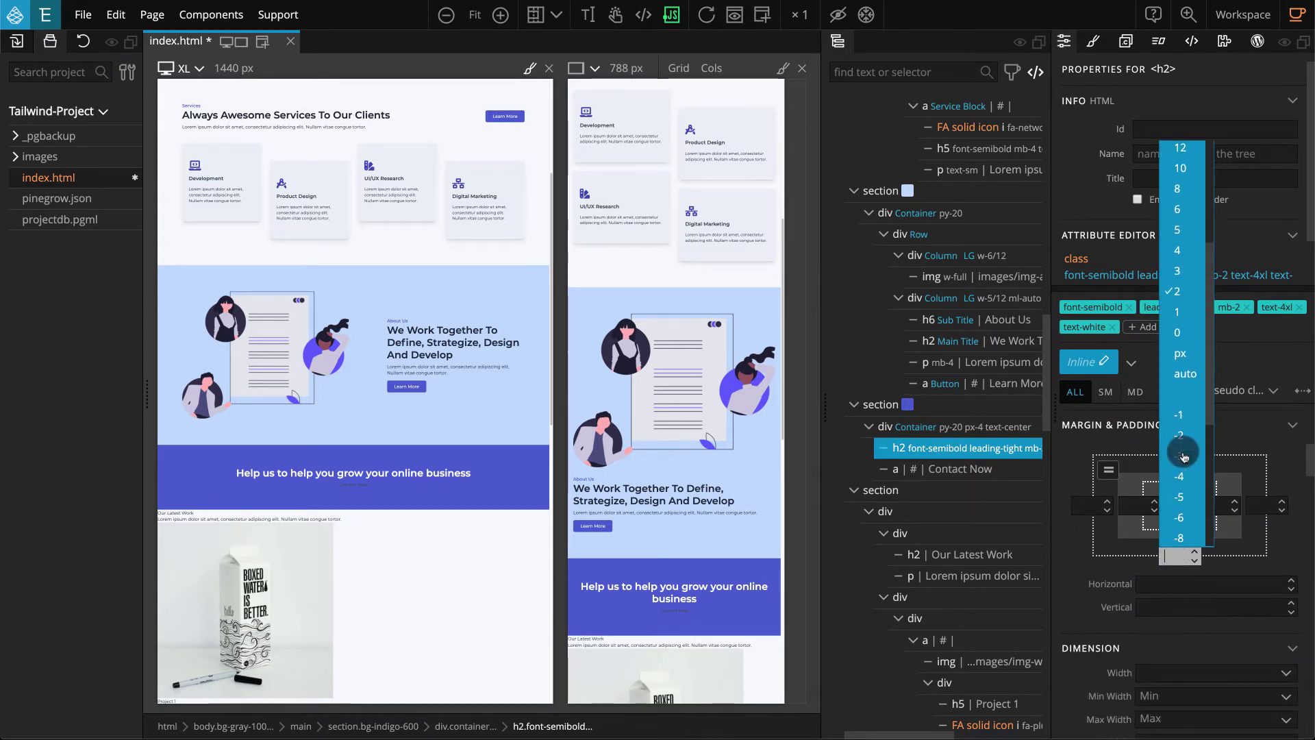
pyautogui.click(1191, 212)
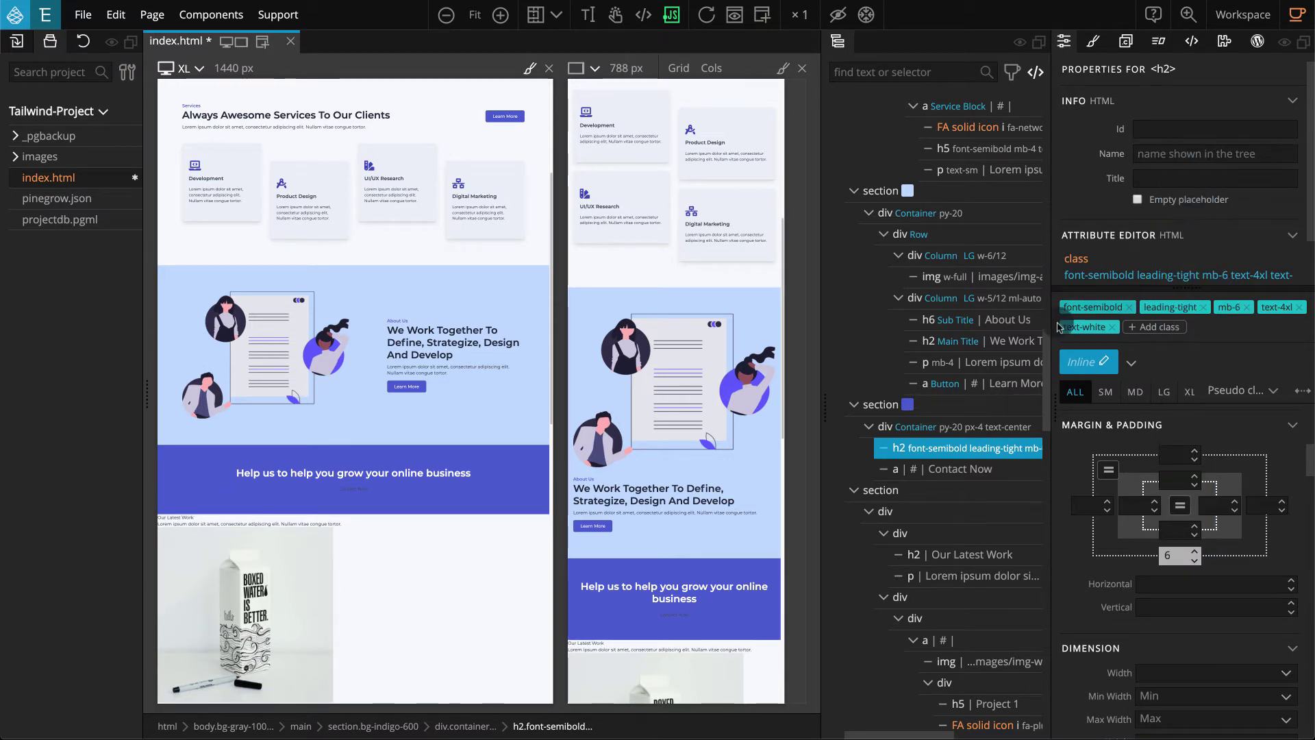
# - Apply the Button style to the Contact Now link in the indigo section
pyautogui.click(972, 469)
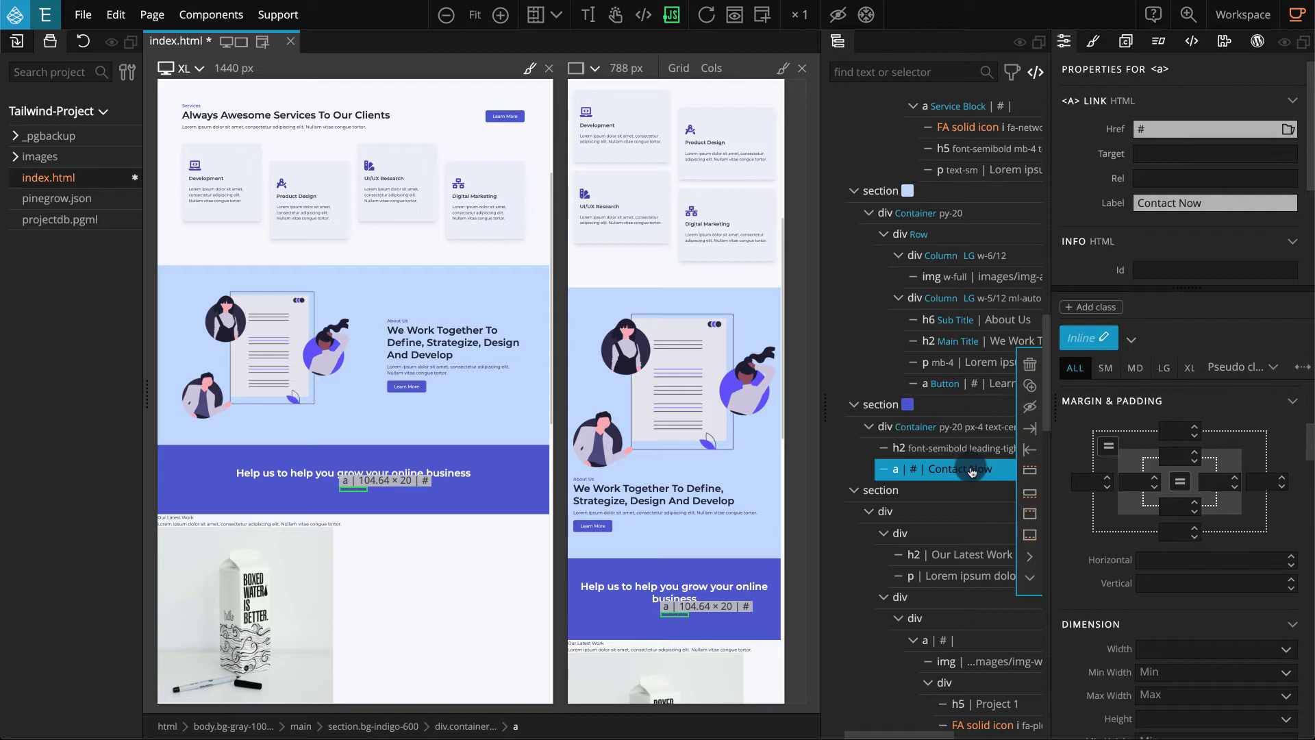
pyautogui.click(1131, 341)
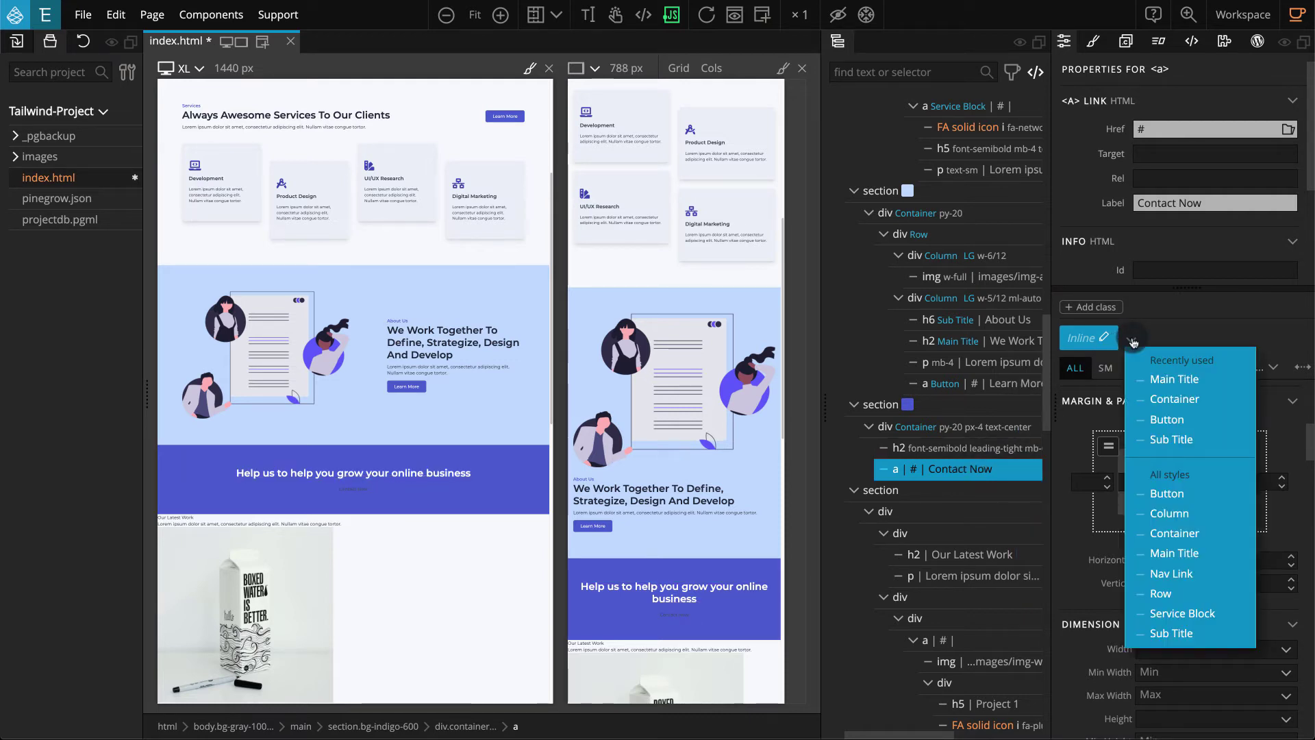
pyautogui.click(1204, 493)
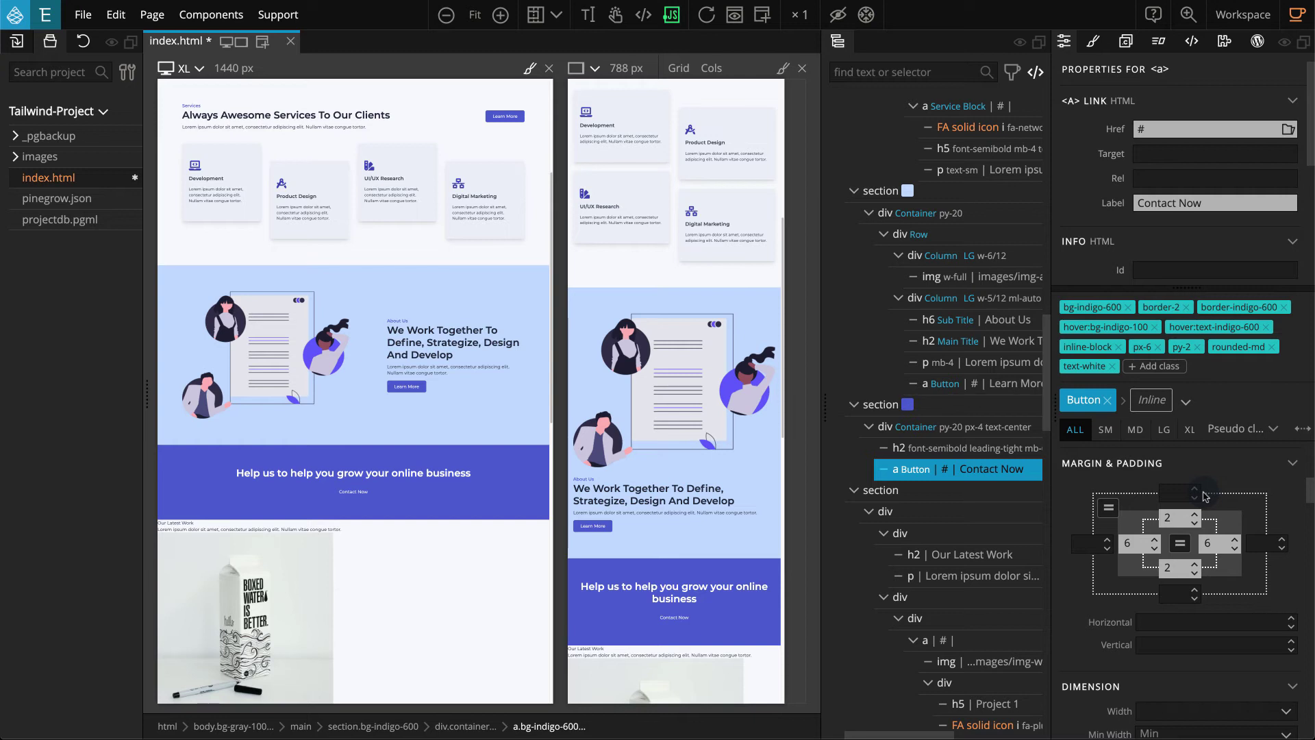
# - Create a substyle named Light under the Contact Now link's Button style
pyautogui.click(1150, 401)
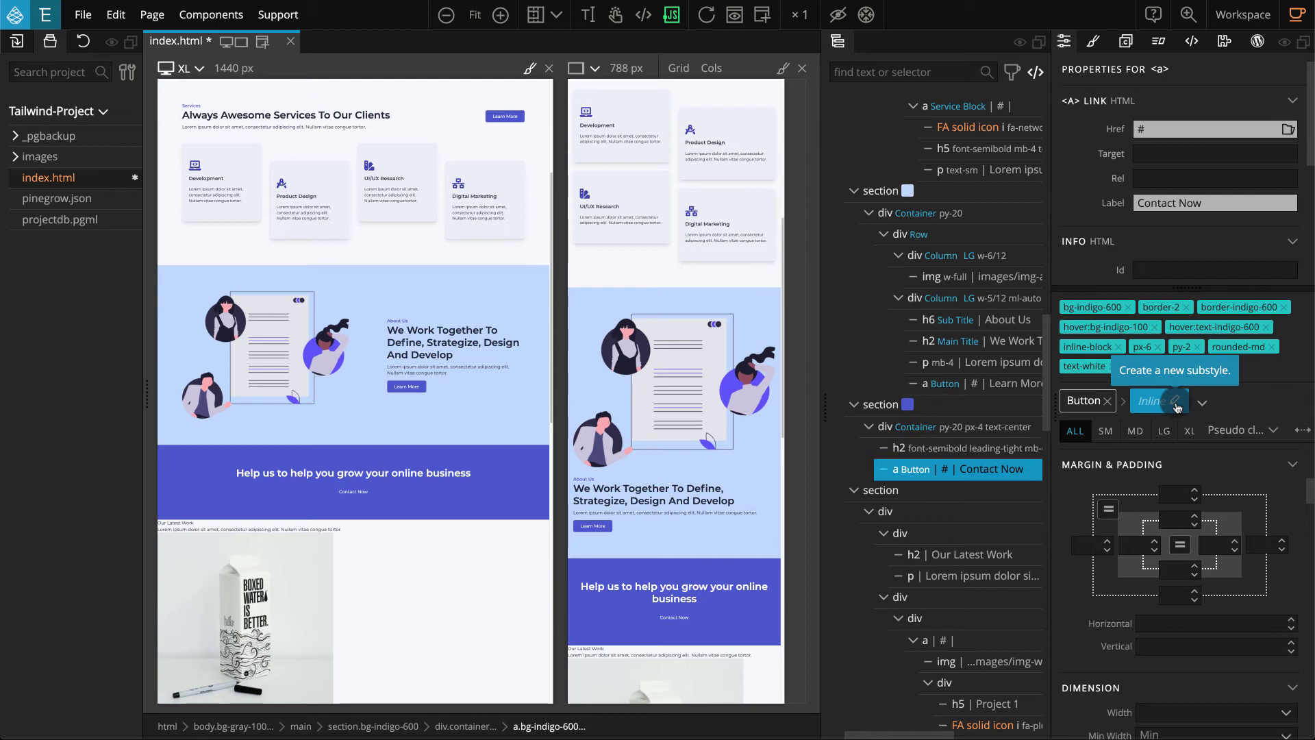
pyautogui.click(1175, 403)
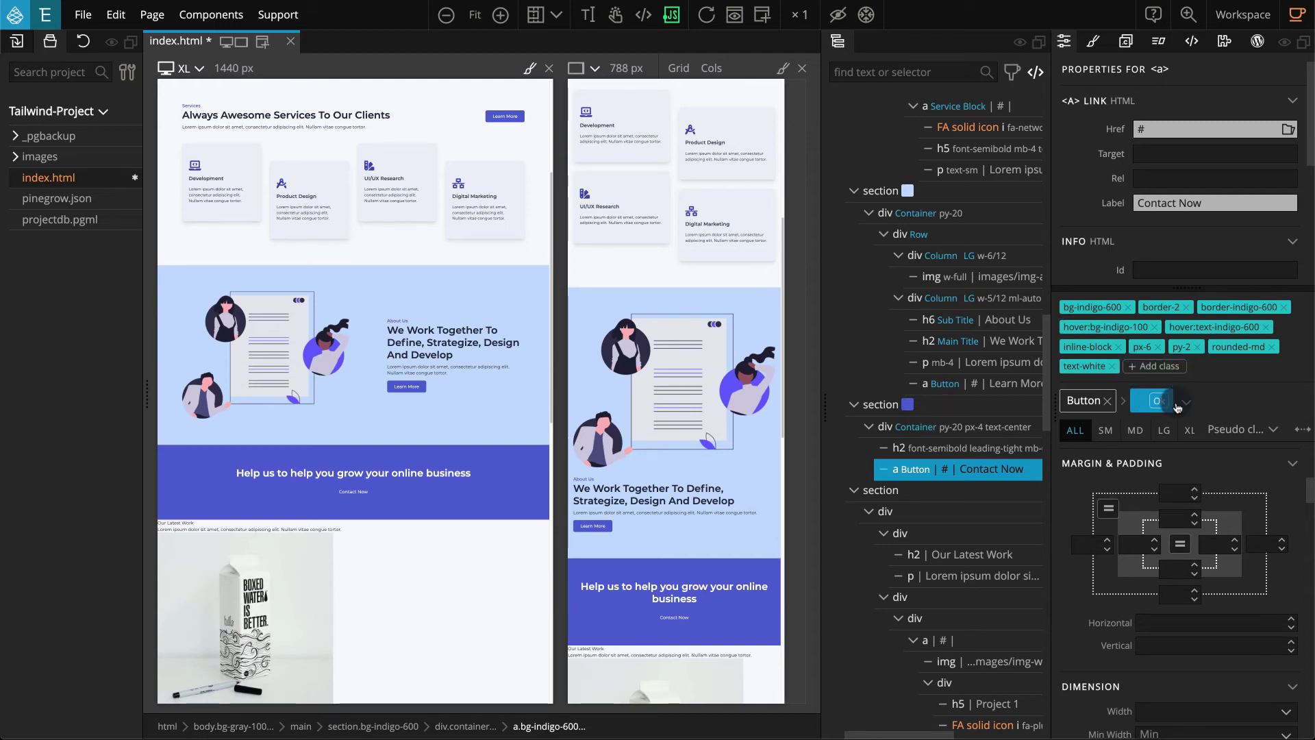
pyautogui.write('Light')
pyautogui.click(1175, 401)
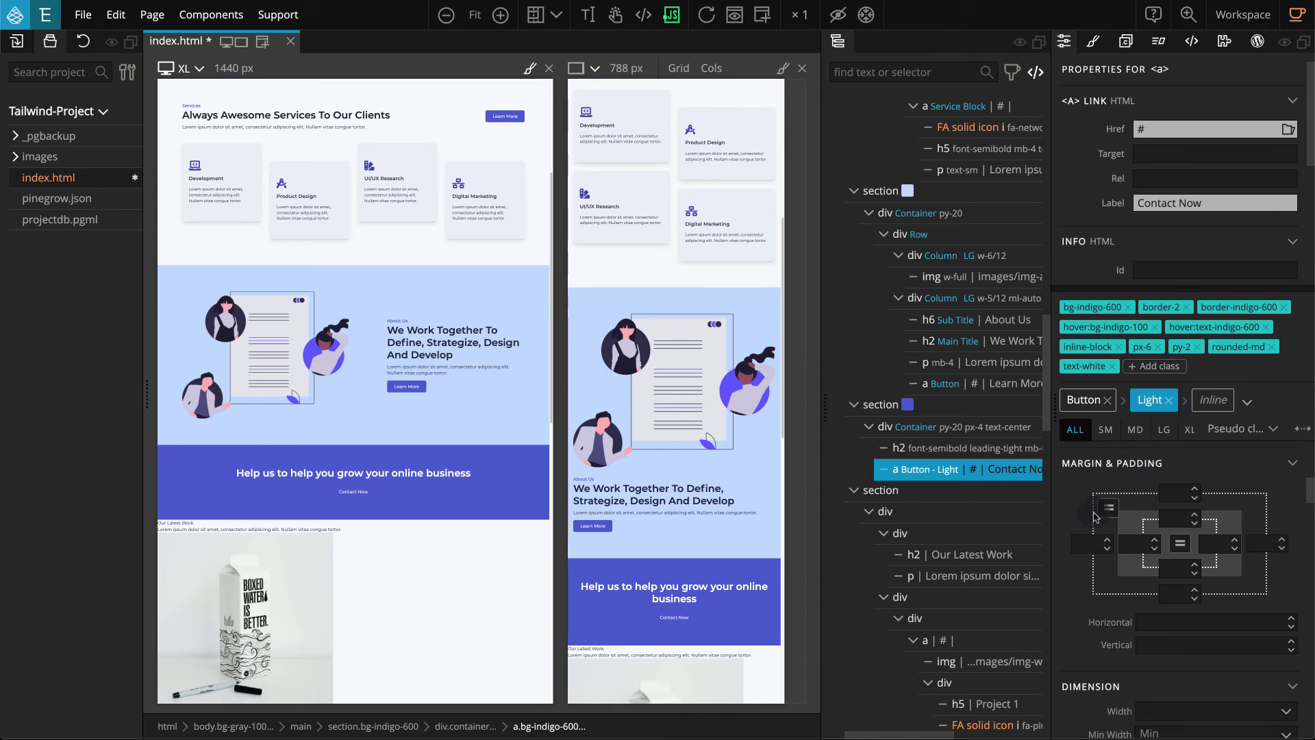
# - Set the Light button substyle's text color to text-indigo-600
pyautogui.scroll(5, 1071, 529)
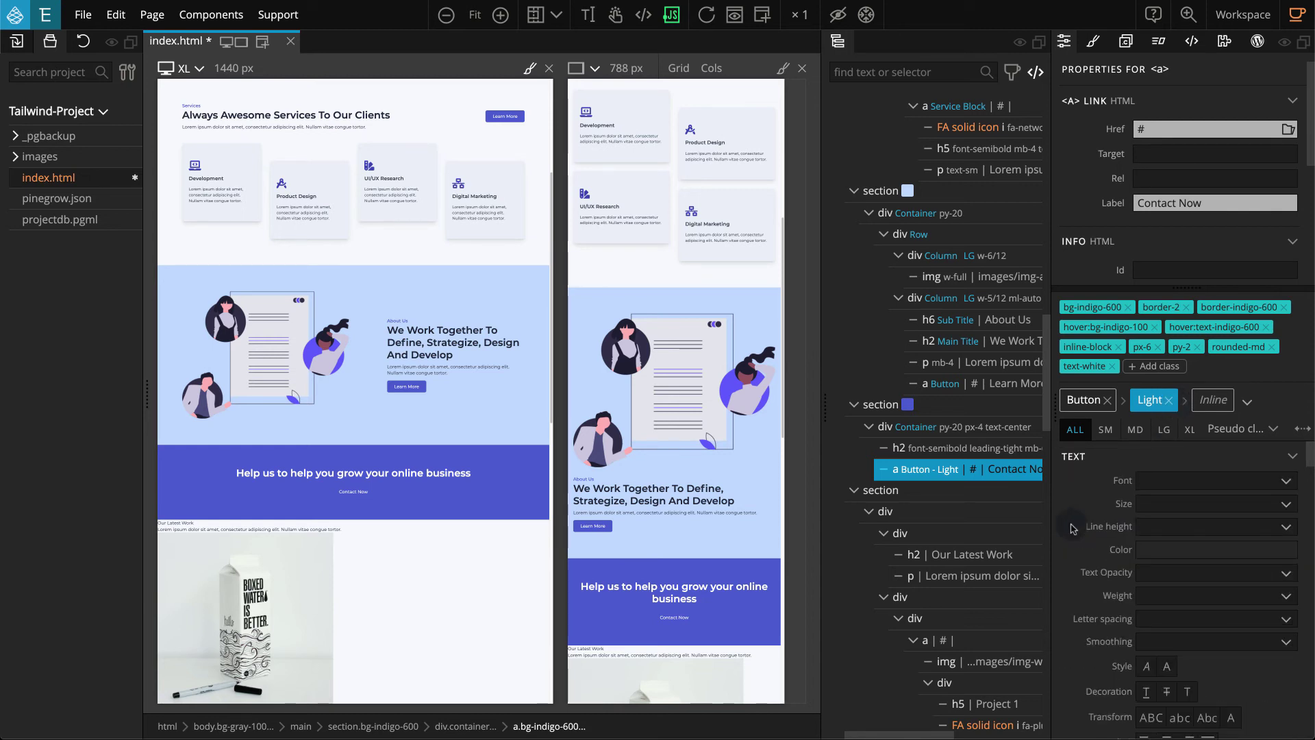
pyautogui.click(1170, 550)
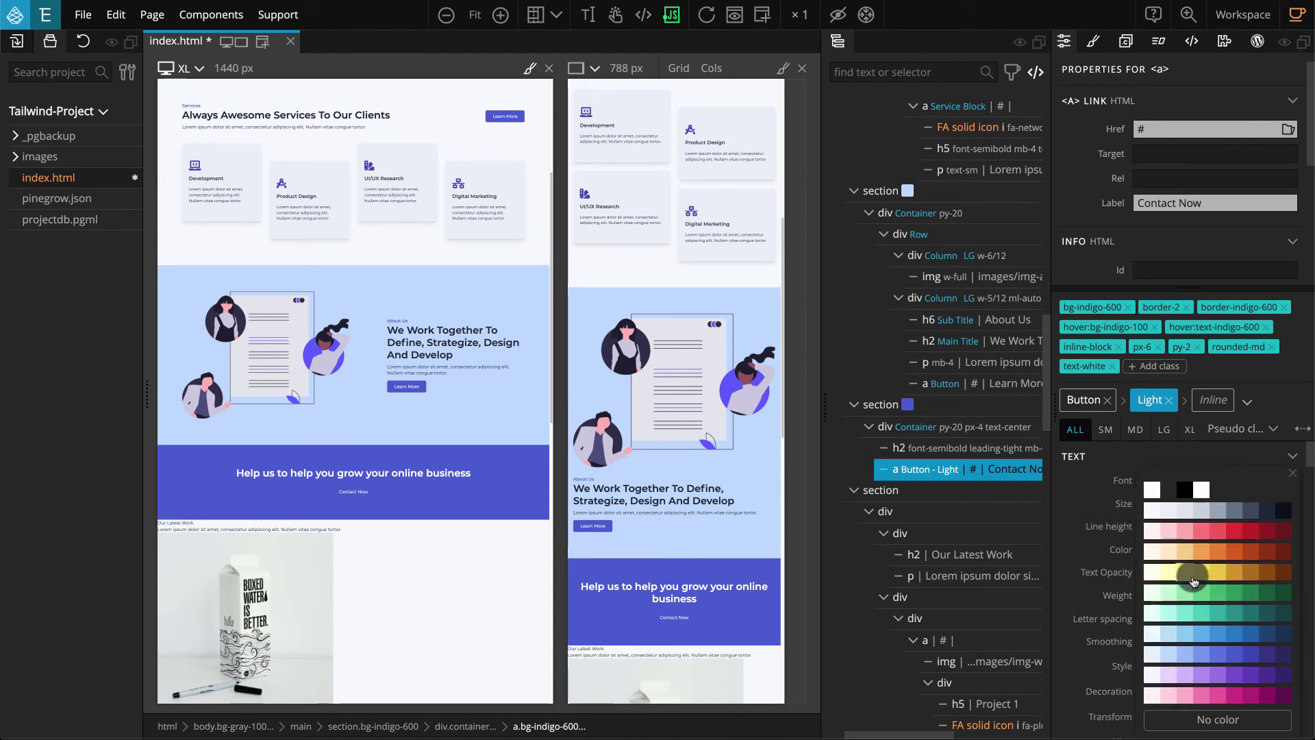
pyautogui.click(1233, 654)
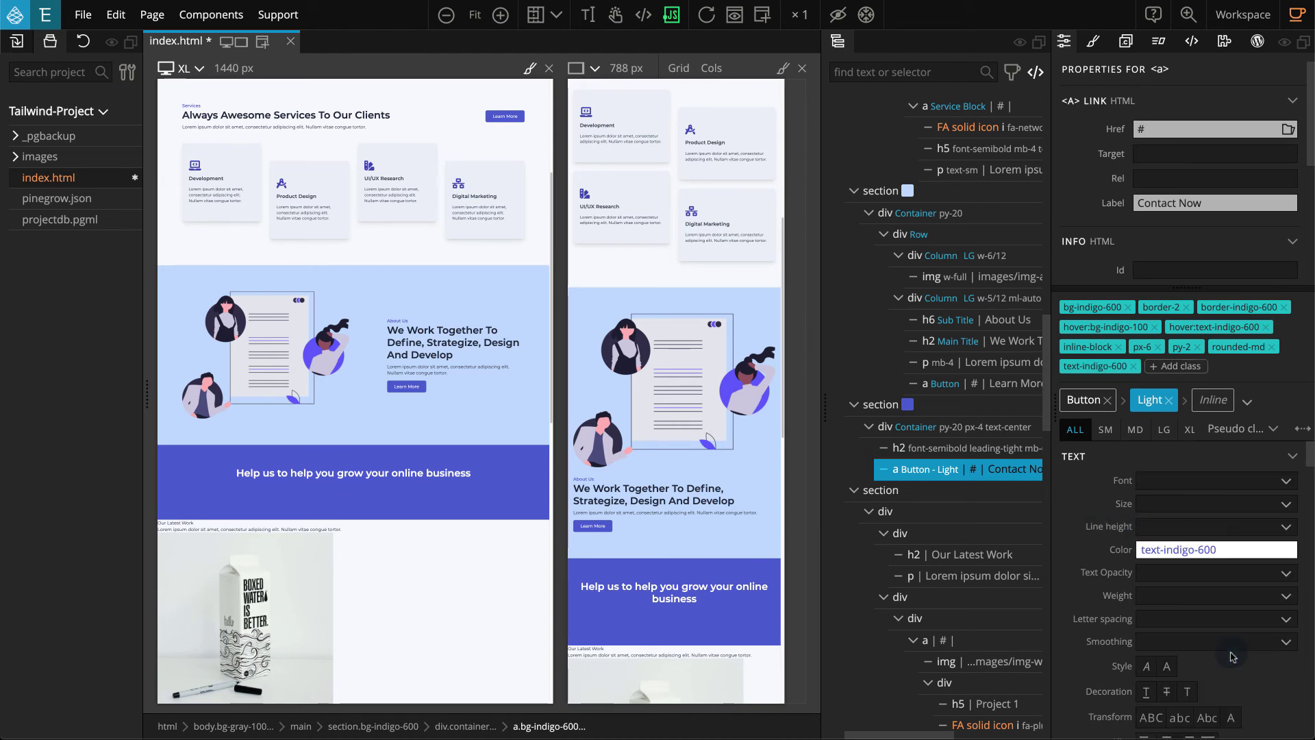
# - Set the Light button substyle's background color to bg-white
pyautogui.scroll(-10, 1233, 656)
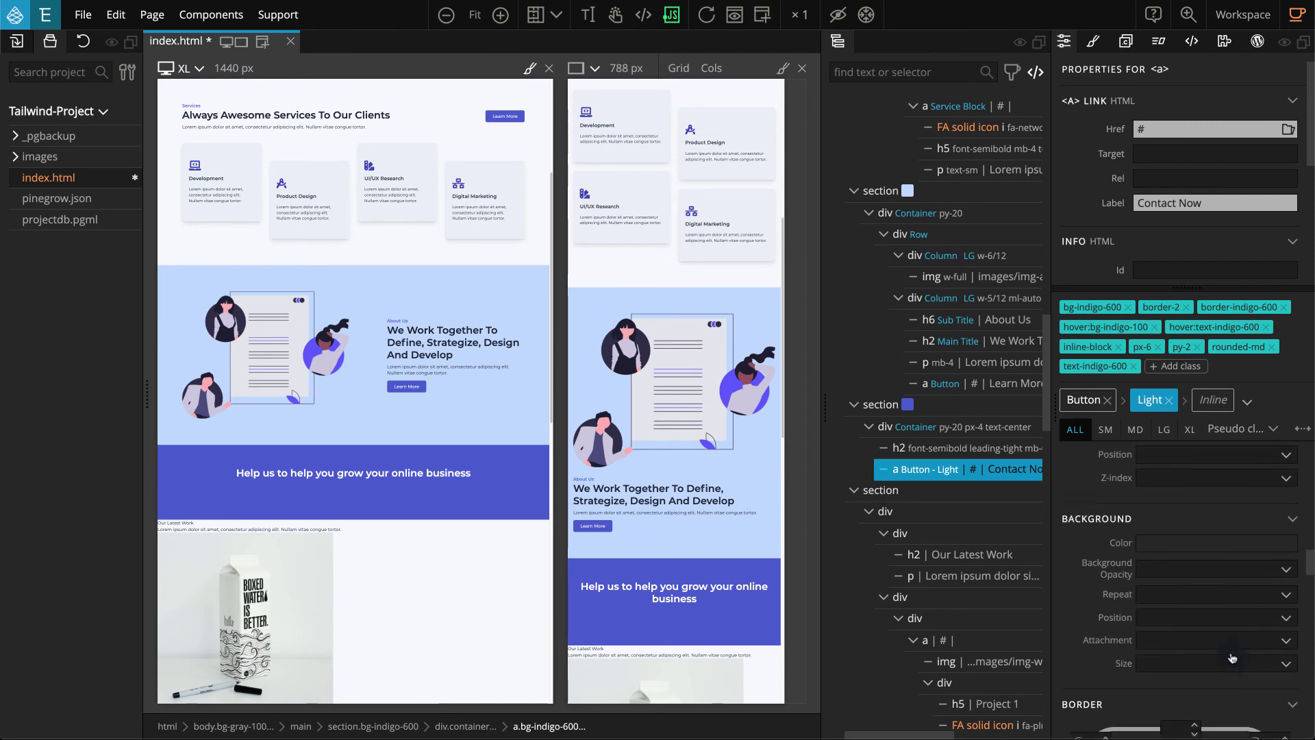
pyautogui.scroll(-1, 1233, 657)
pyautogui.click(1217, 510)
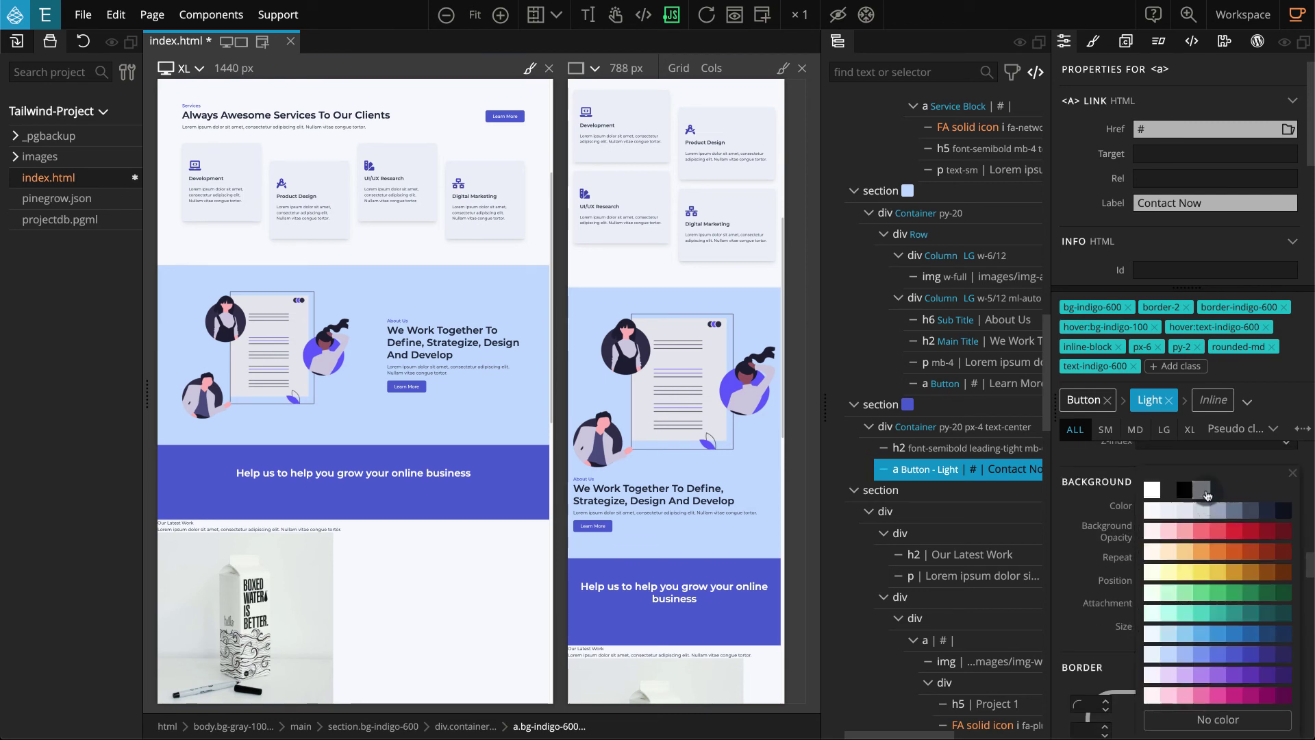
pyautogui.click(1205, 490)
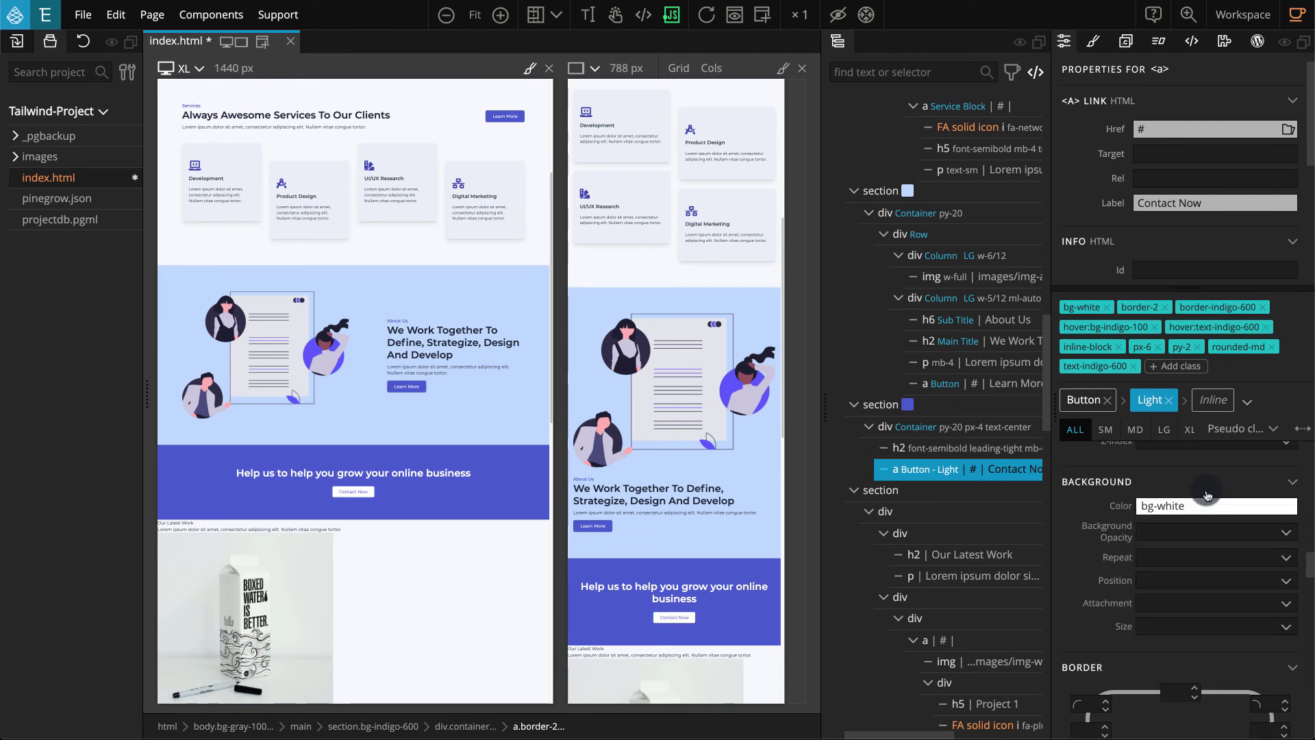
# - Set the Light substyle's hover background color to bg-indigo-200 and return to editing with no pseudo class
pyautogui.click(1275, 430)
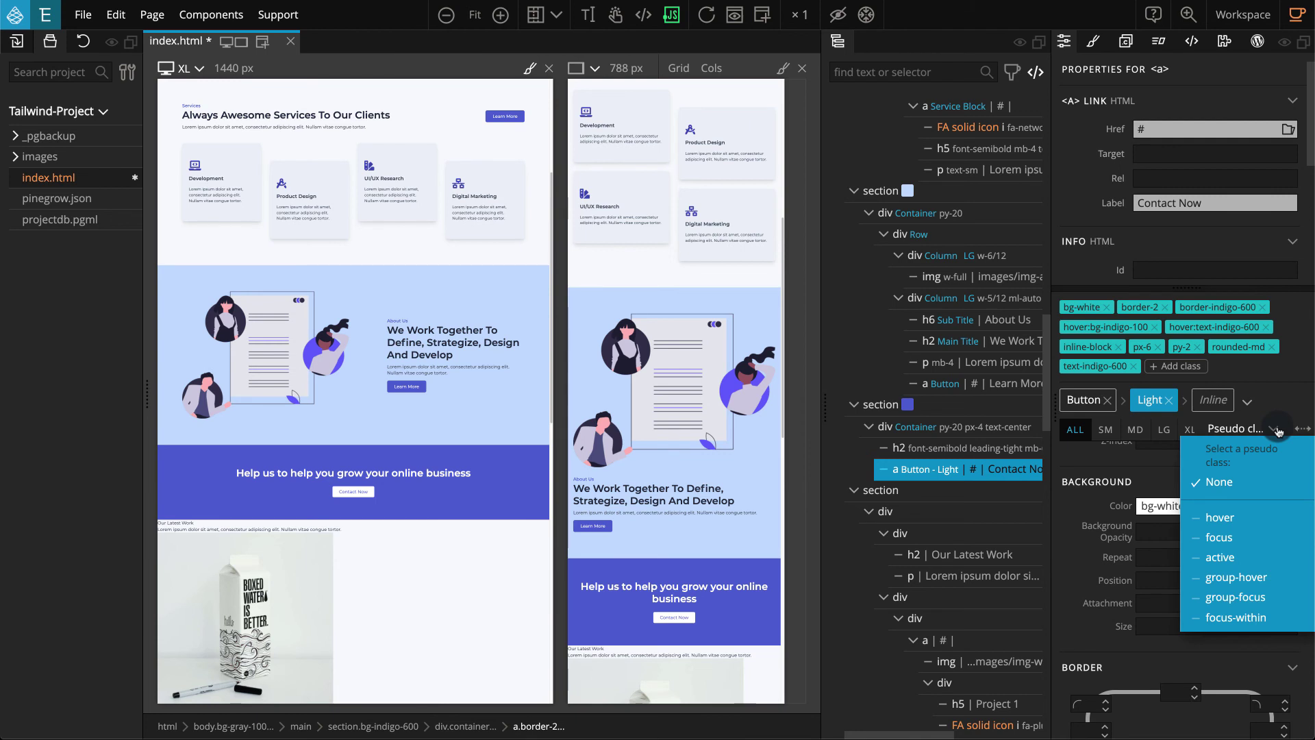
pyautogui.click(1267, 524)
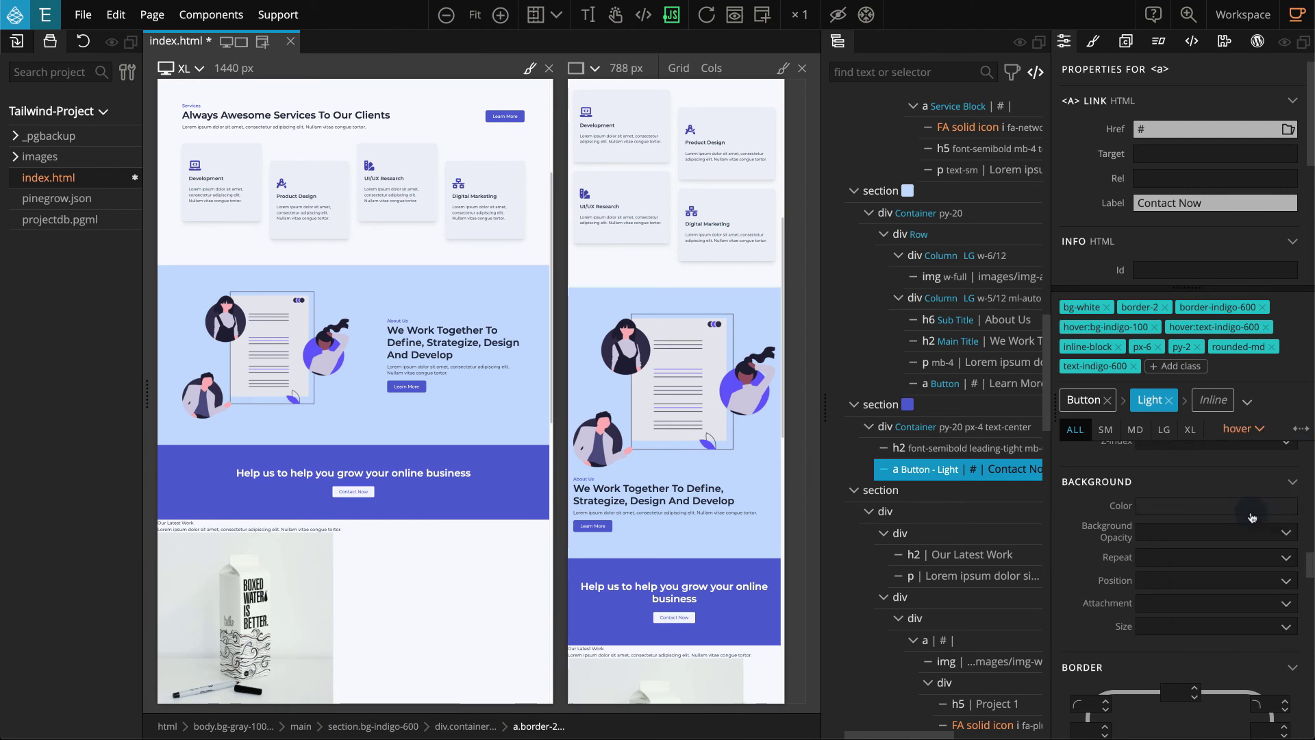
pyautogui.click(1252, 517)
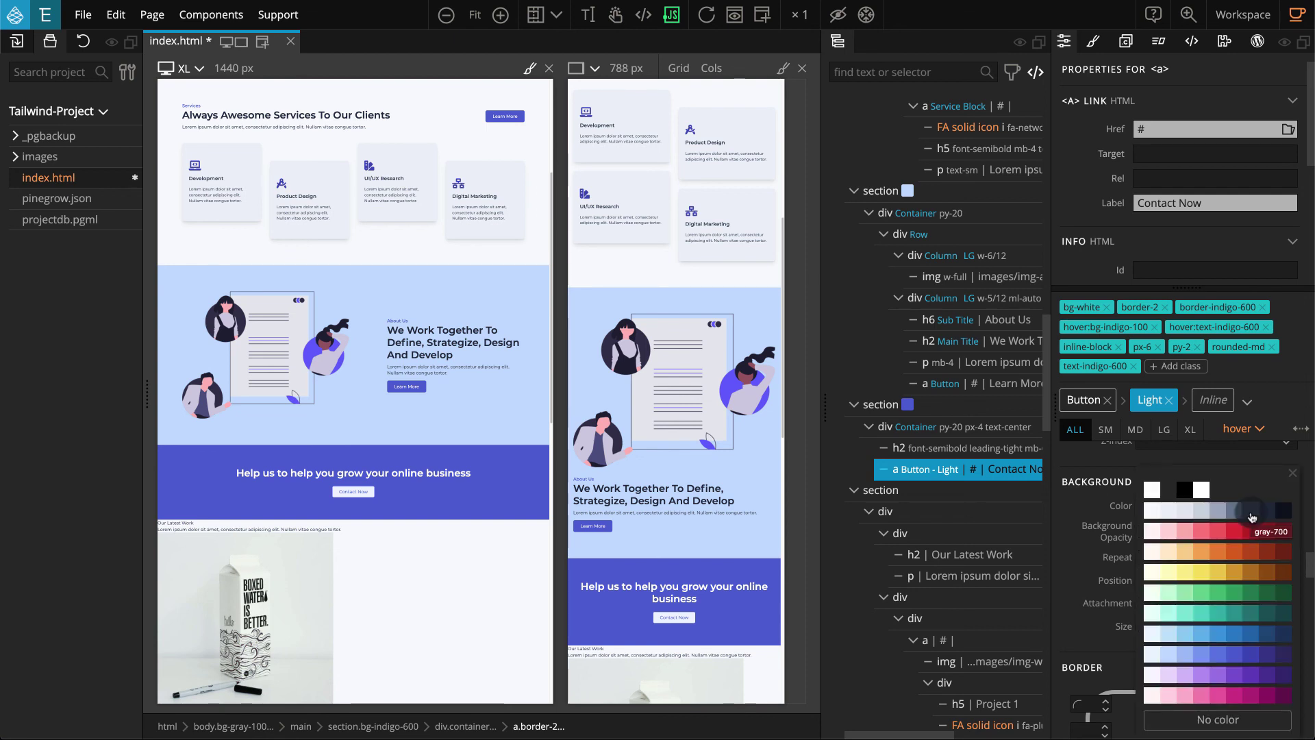
pyautogui.click(1166, 651)
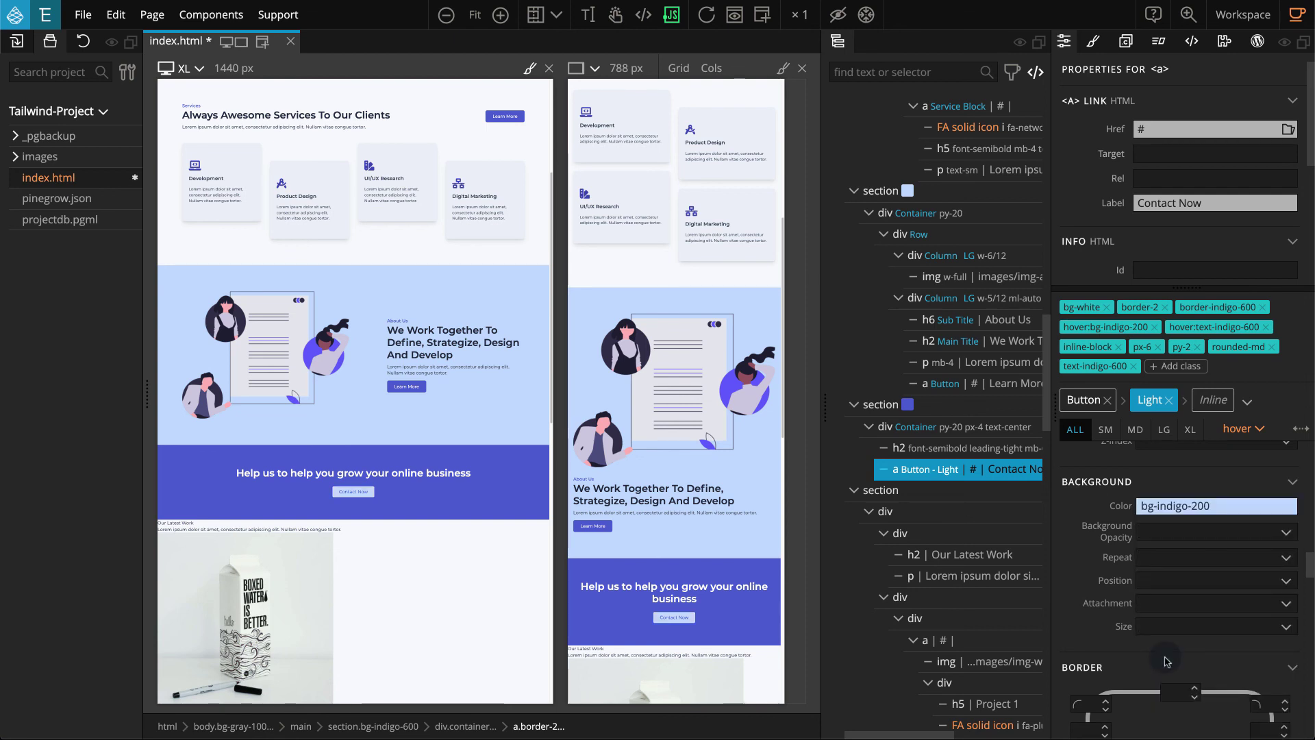
pyautogui.click(1259, 430)
pyautogui.click(1258, 483)
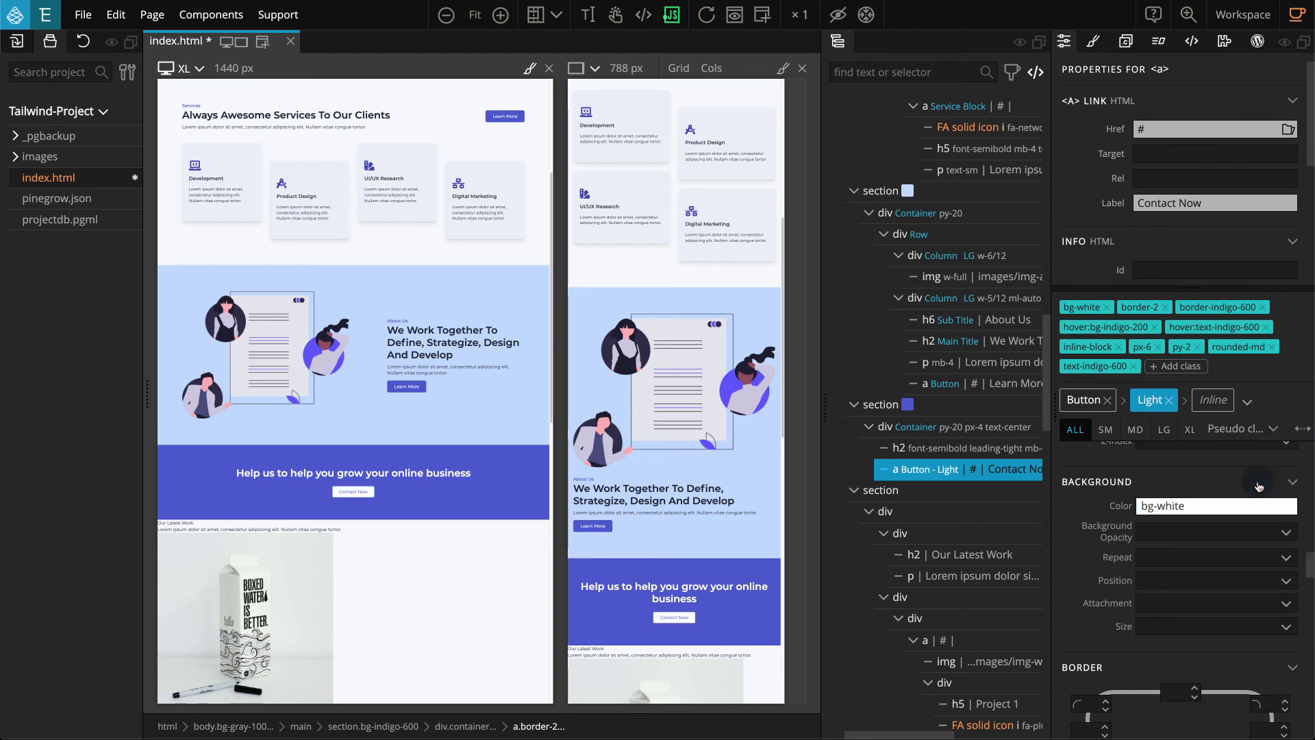